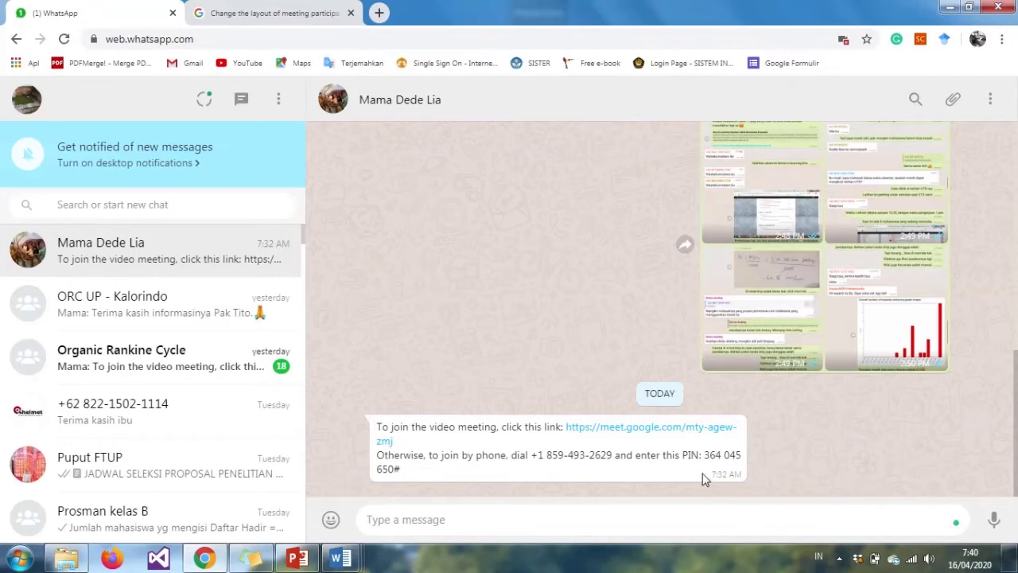
- Open the Google Meet link from today's WhatsApp message and join the up2m meeting
click(606, 435)
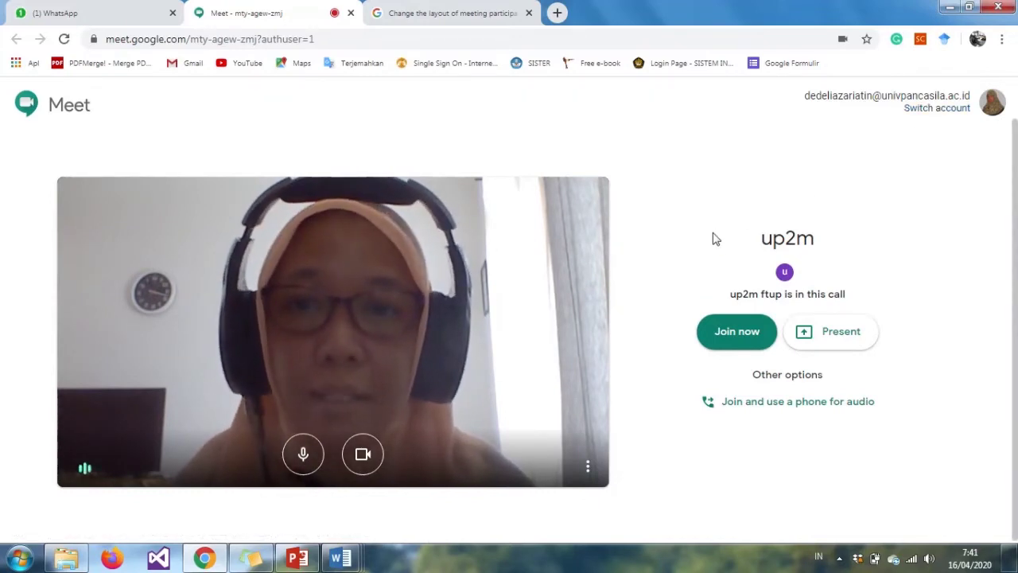
click(724, 335)
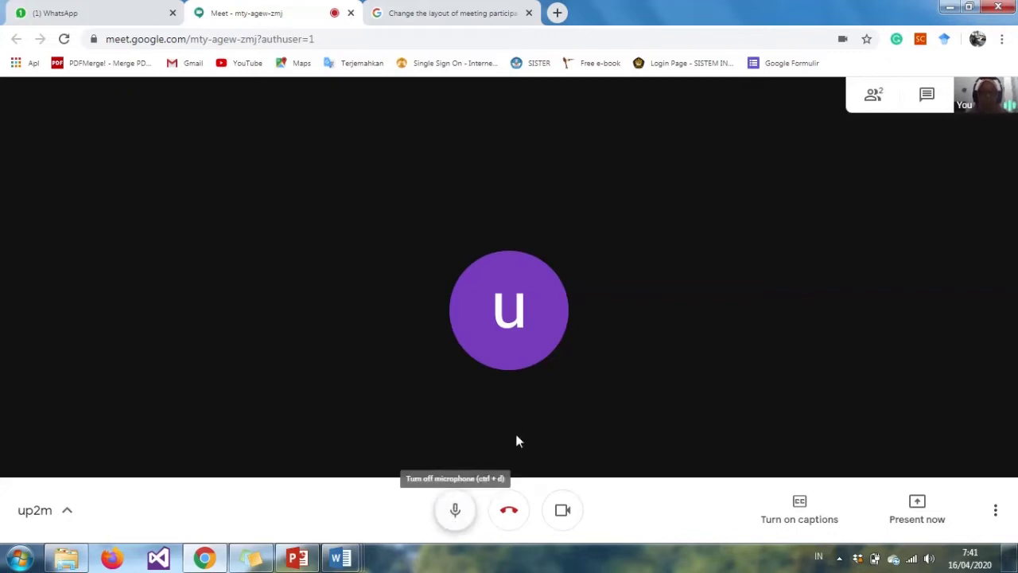
- Turn the meeting microphone off and on again, and do the same with the camera
click(456, 512)
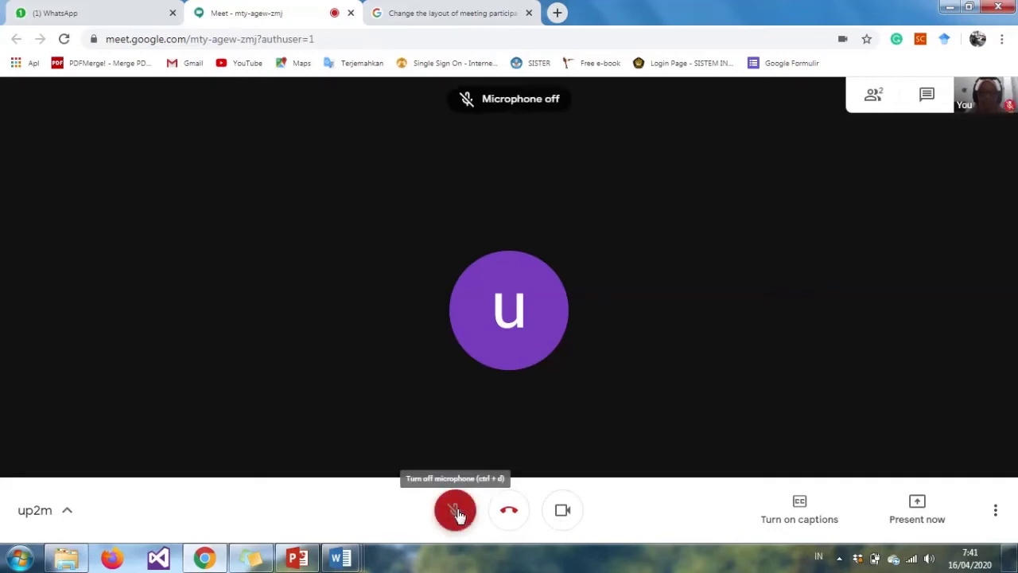
click(457, 513)
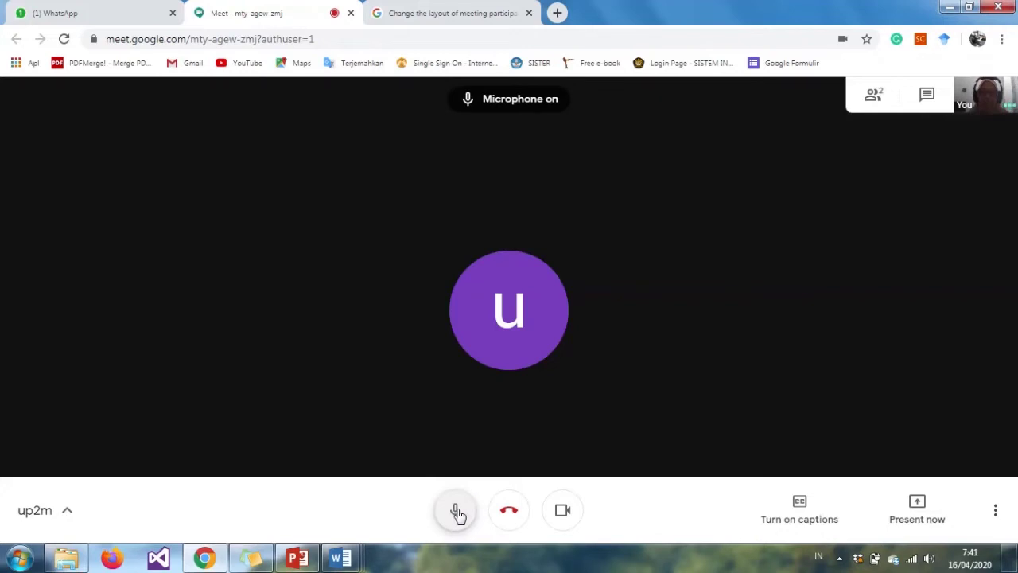
click(562, 512)
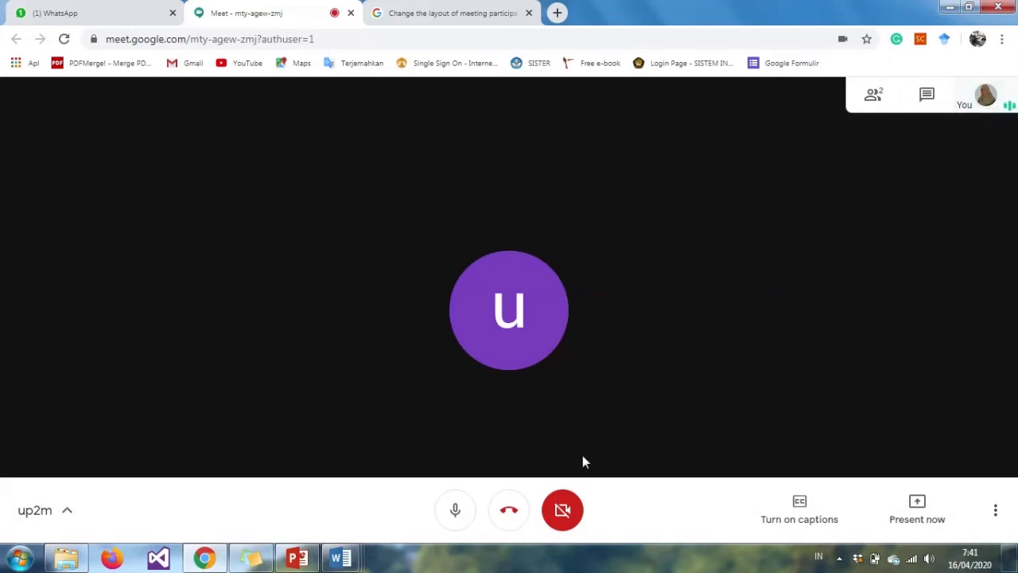
click(562, 510)
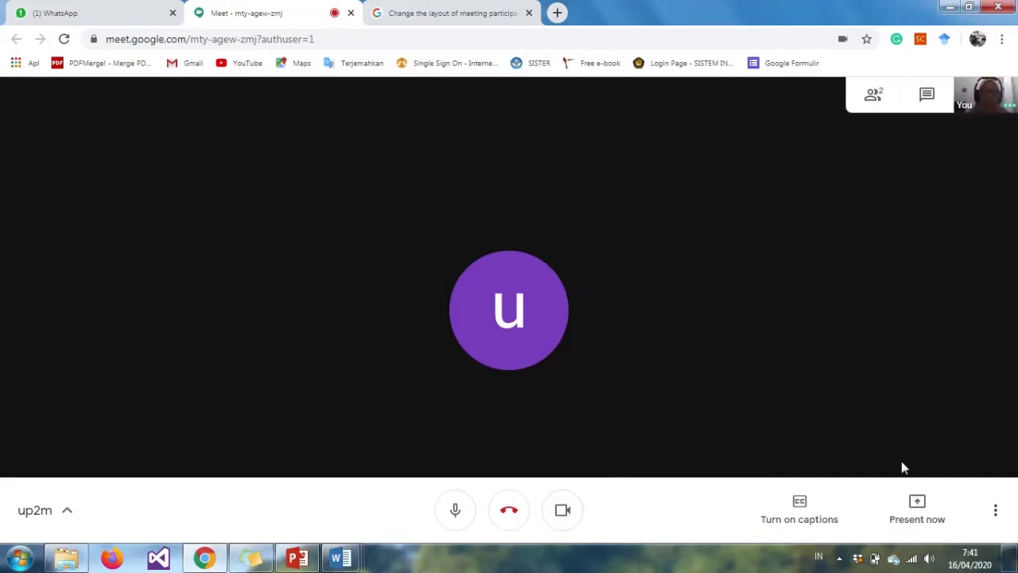
- Present a single window in the meeting, choosing the Word document Zoom meeting 13042020
click(917, 504)
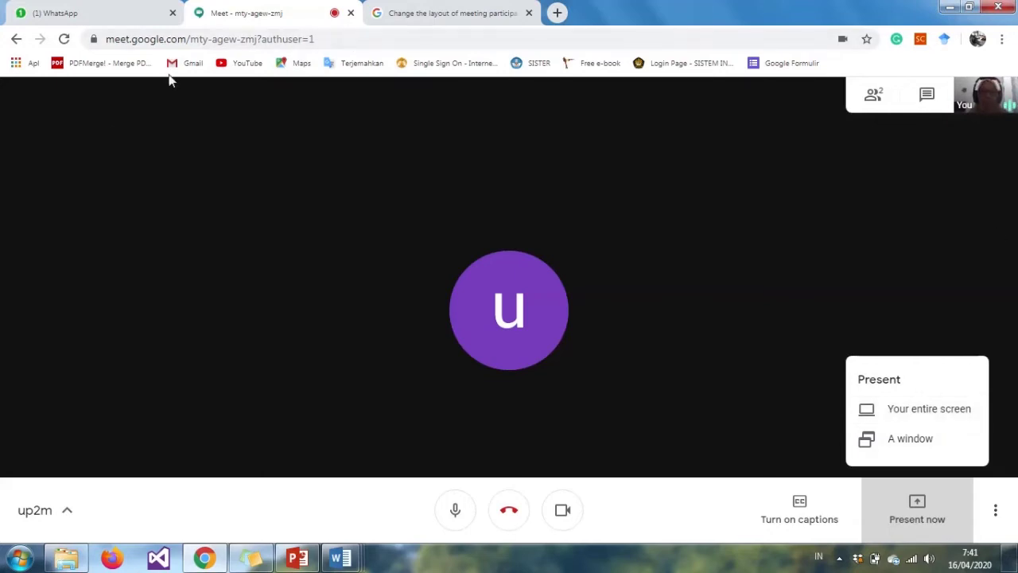
click(901, 442)
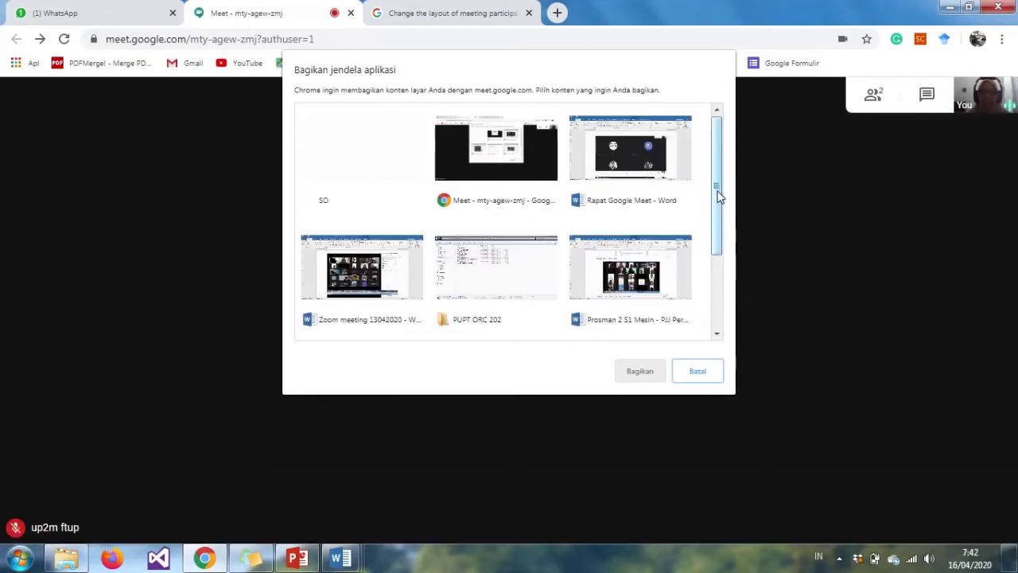
drag(718, 172, 723, 230)
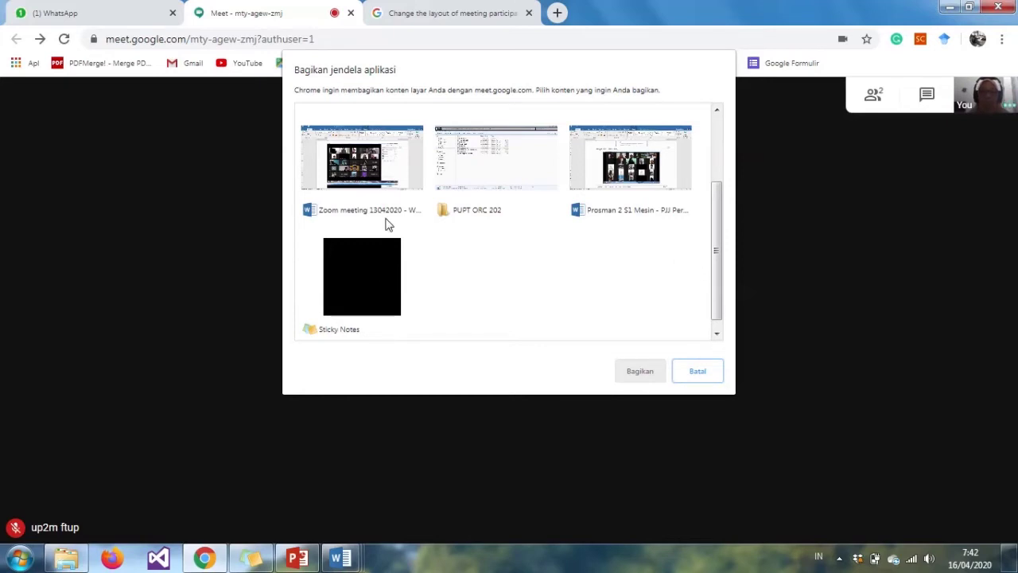
click(371, 186)
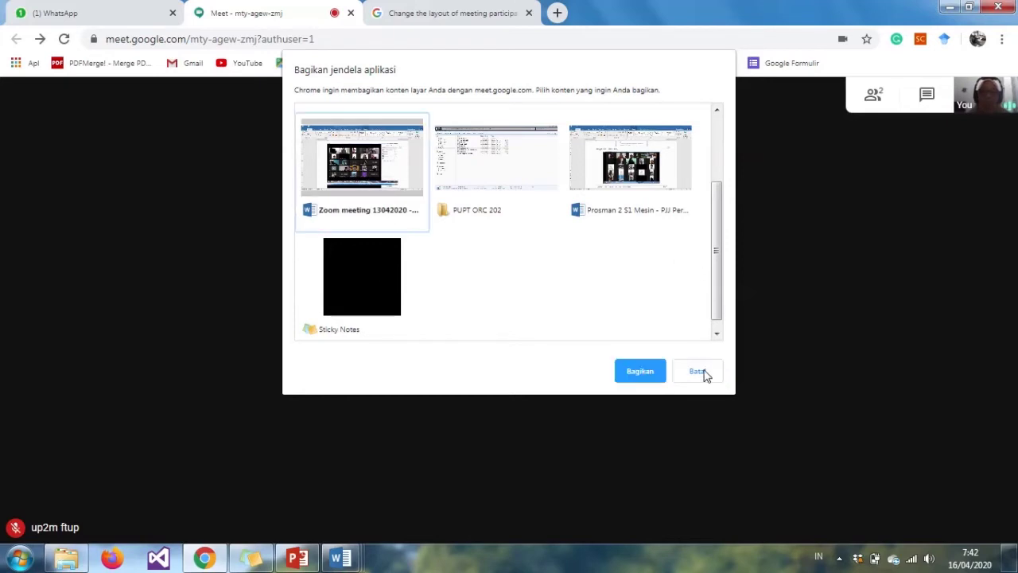
click(649, 370)
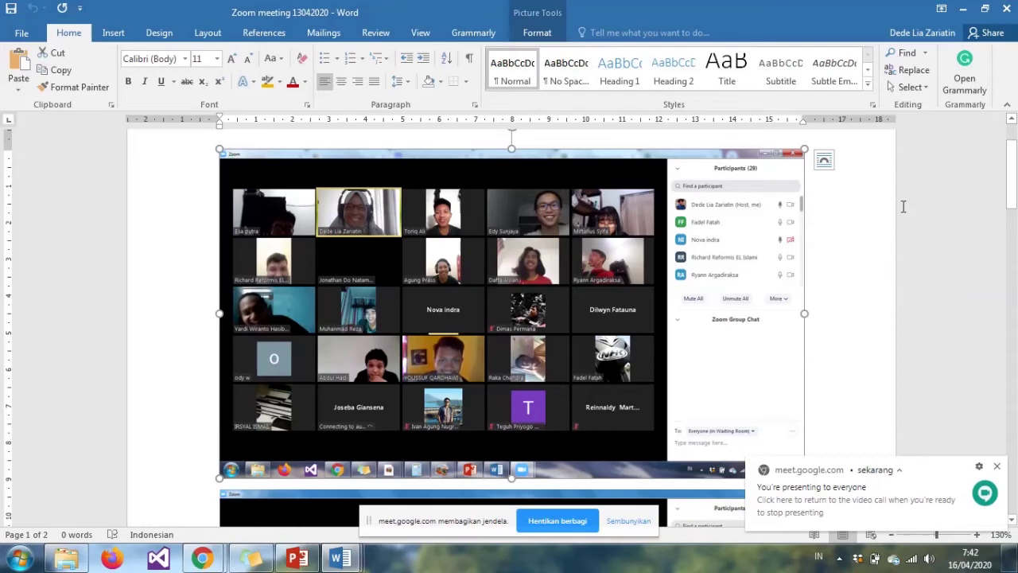
- Reduce the shared Word document from full screen to a smaller window and widen it beside the meeting
click(986, 10)
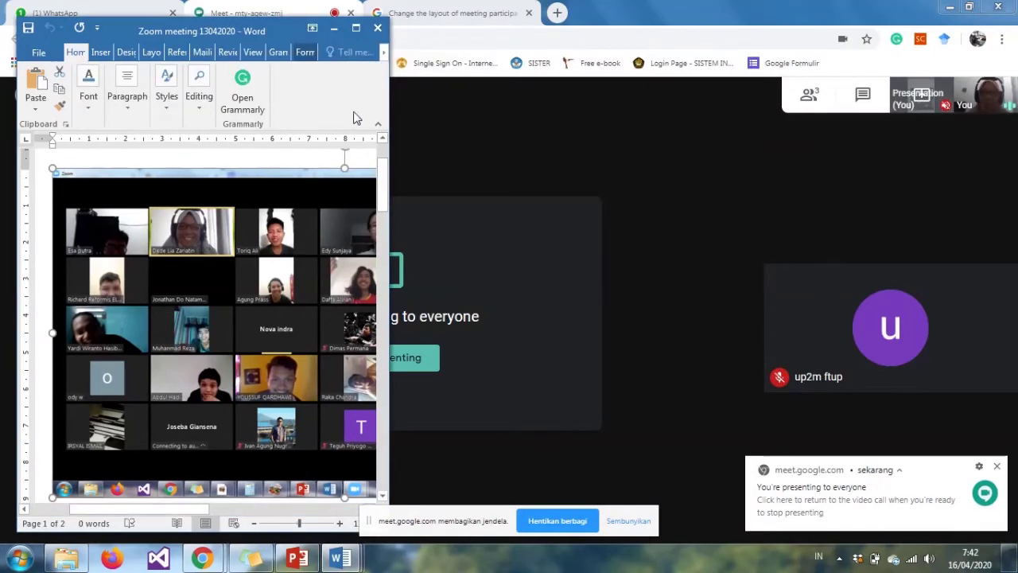
click(355, 28)
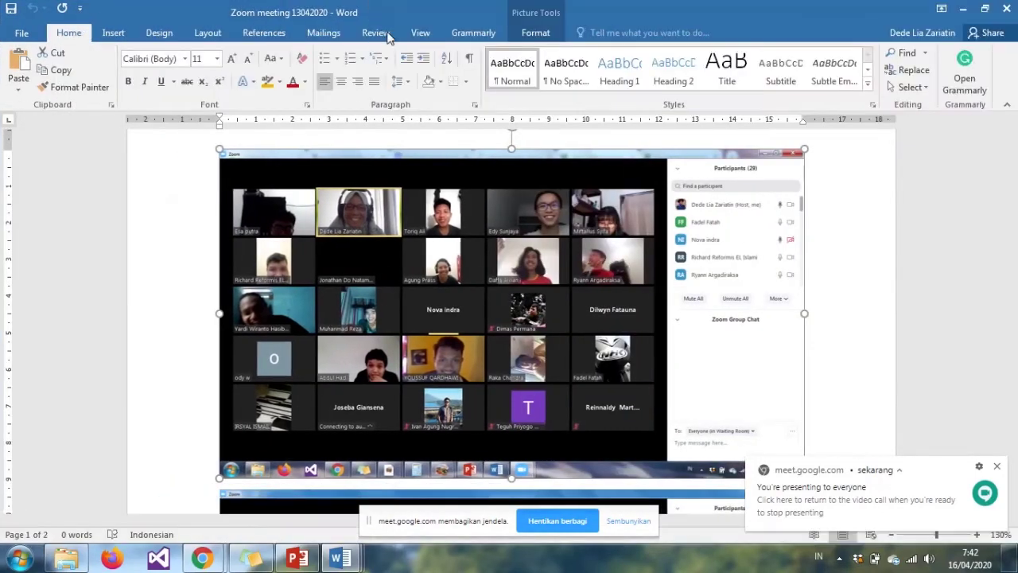
click(984, 10)
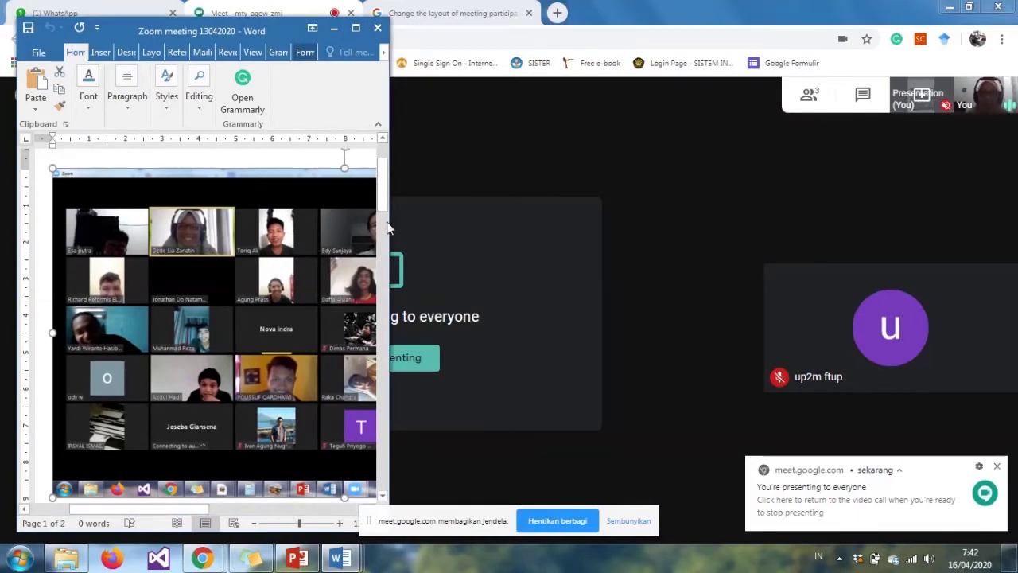
drag(389, 223, 527, 221)
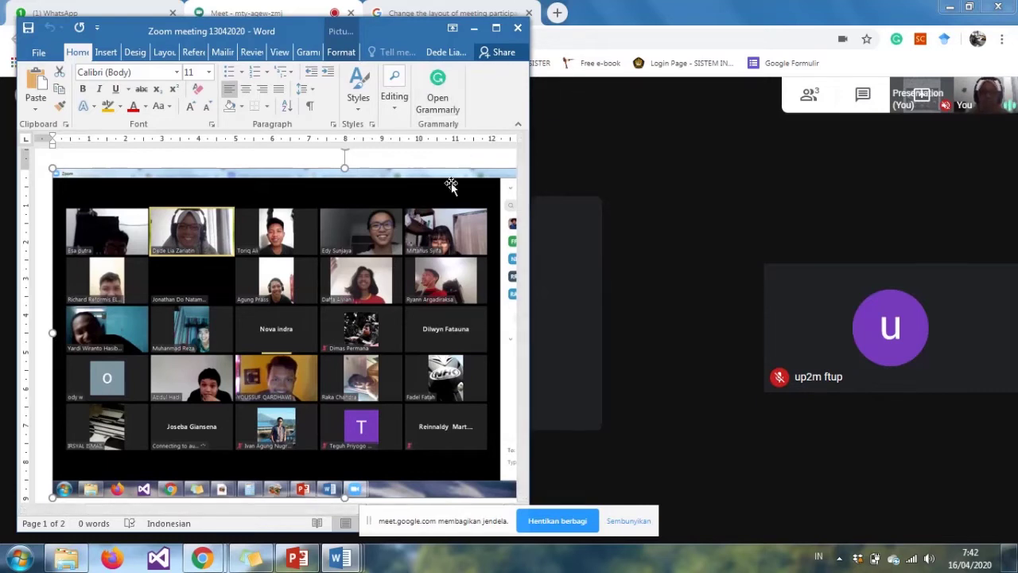
- Stop sharing the Word window and close the Zoom meeting 13042020 document
click(547, 522)
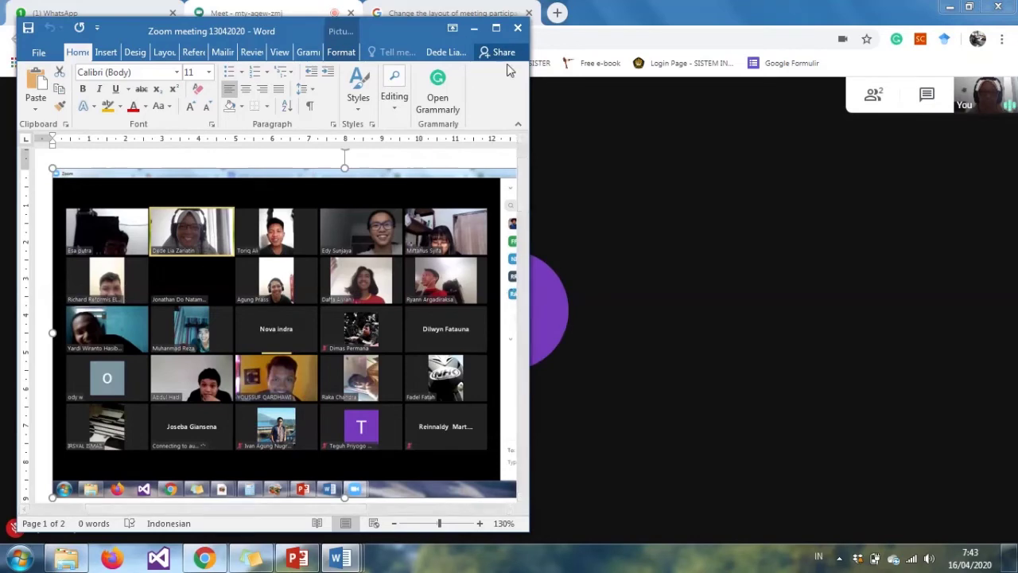
click(518, 30)
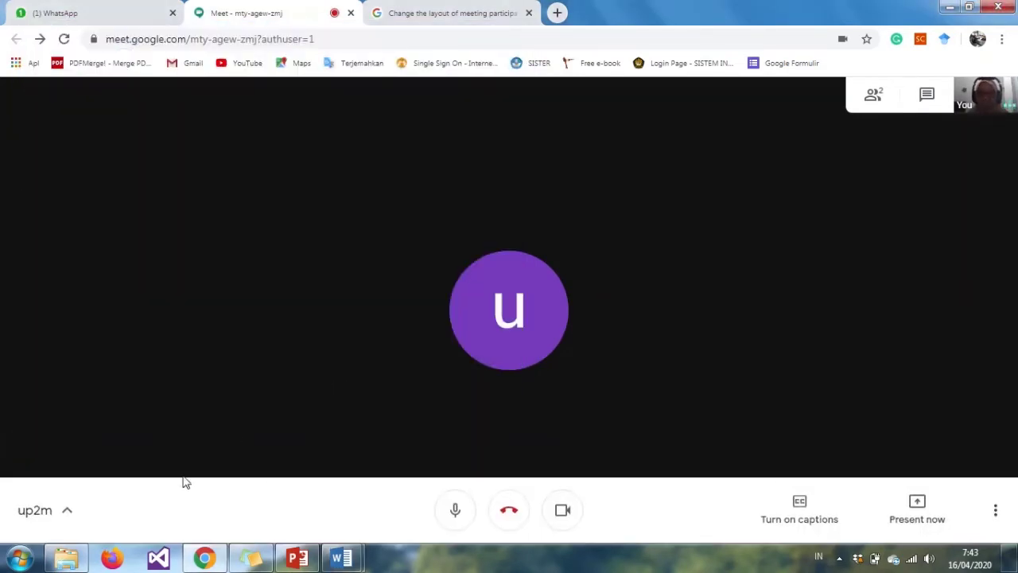
- Open the Parameter Proses Pengecoran presentation from OneDrive's Bahan Kuliah Onedrive folder, subfolder Prosman 2 D3 Mesin
click(72, 559)
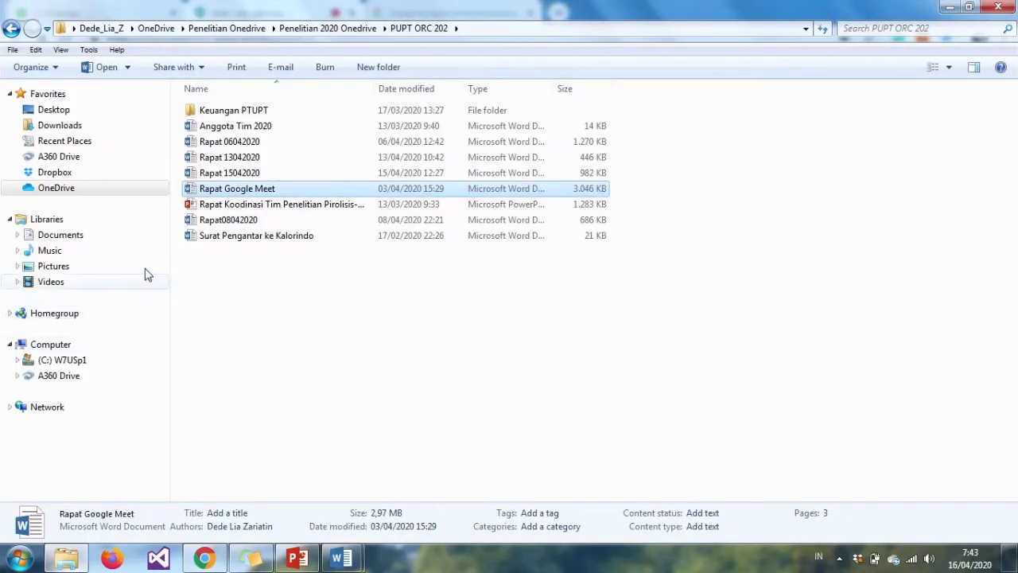
click(202, 32)
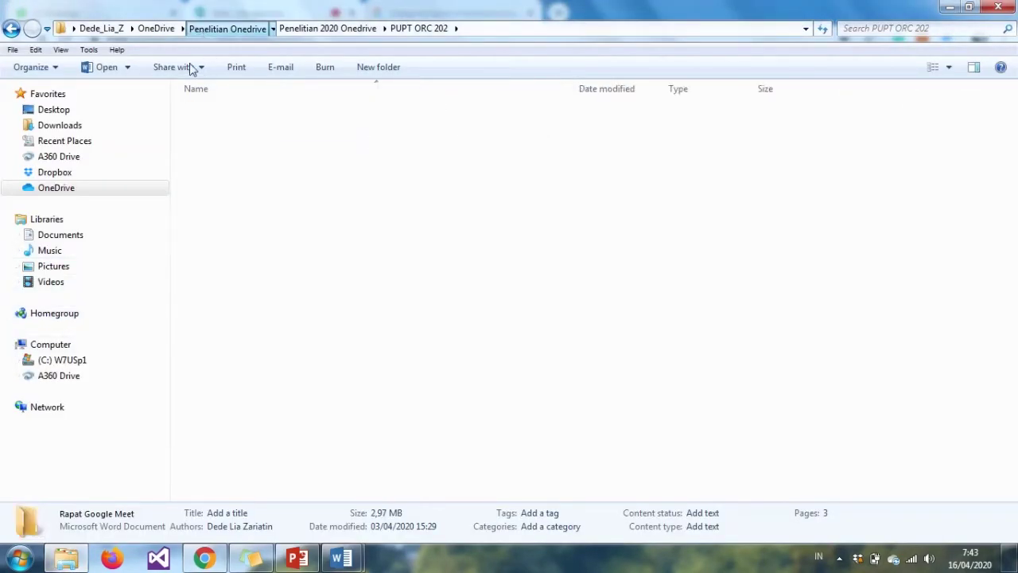
click(71, 190)
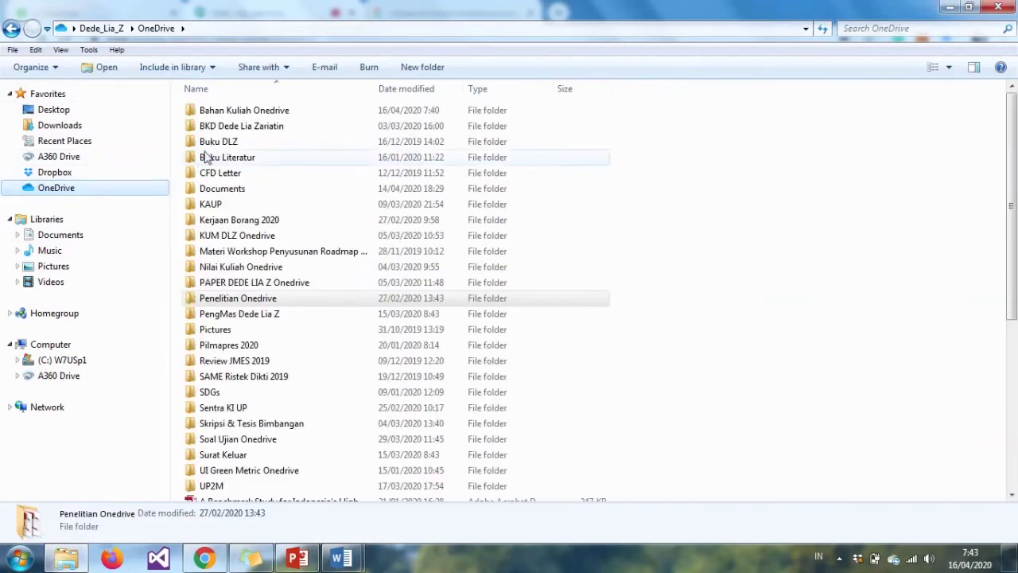
double_click(266, 110)
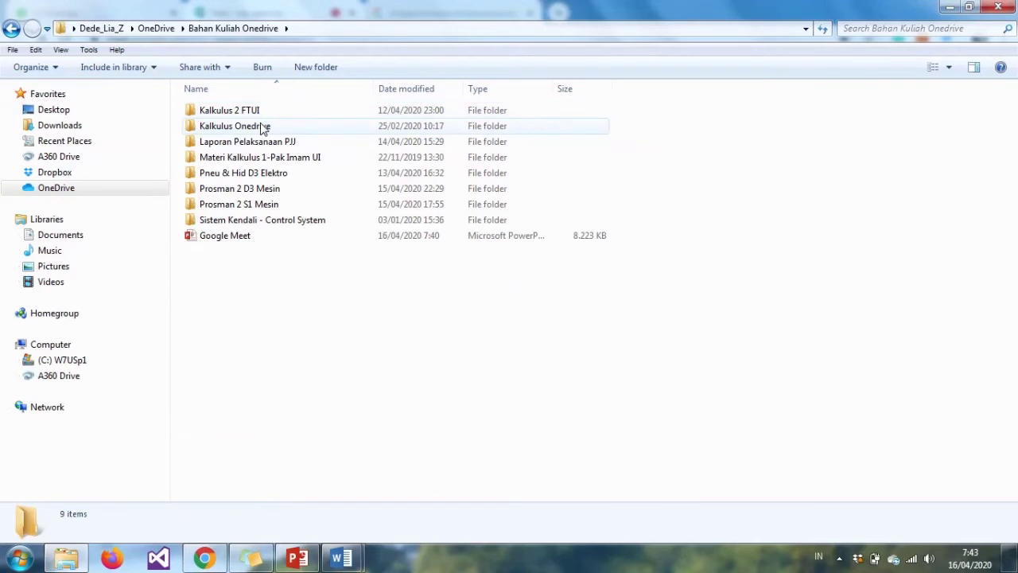
double_click(265, 189)
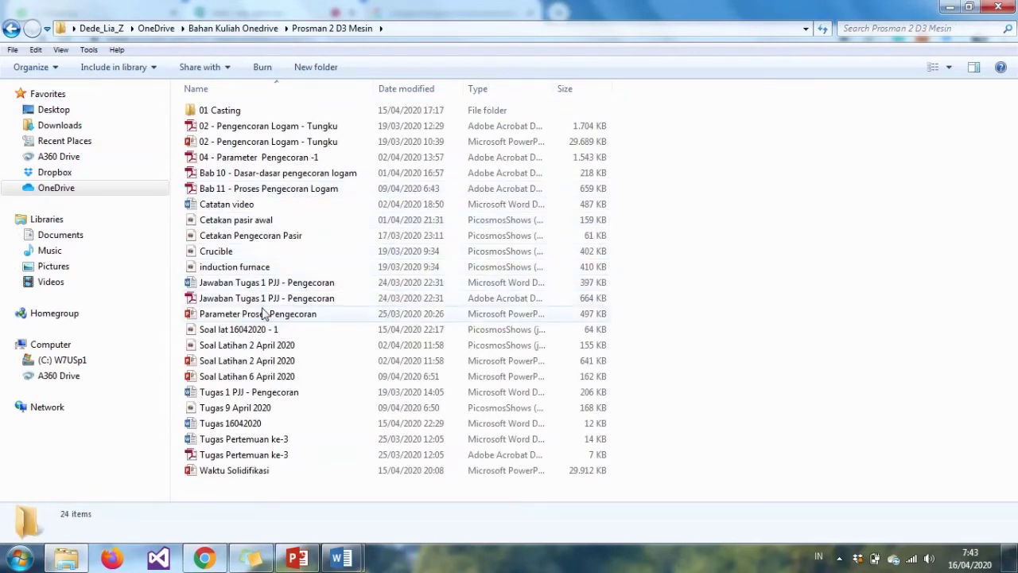
click(262, 317)
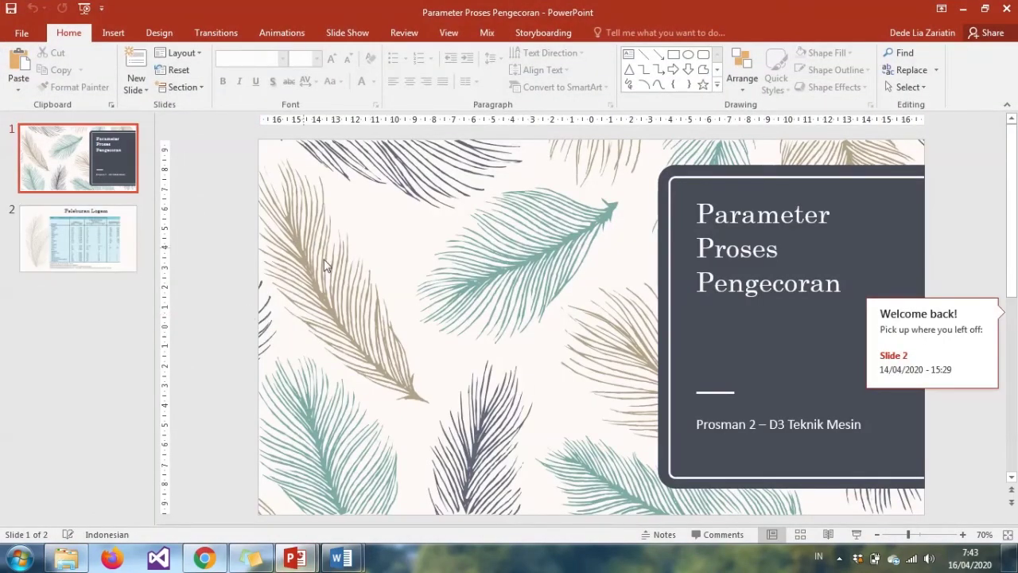
- Return to the Google Meet call and present the Parameter Proses Pengecoran PowerPoint window
click(209, 550)
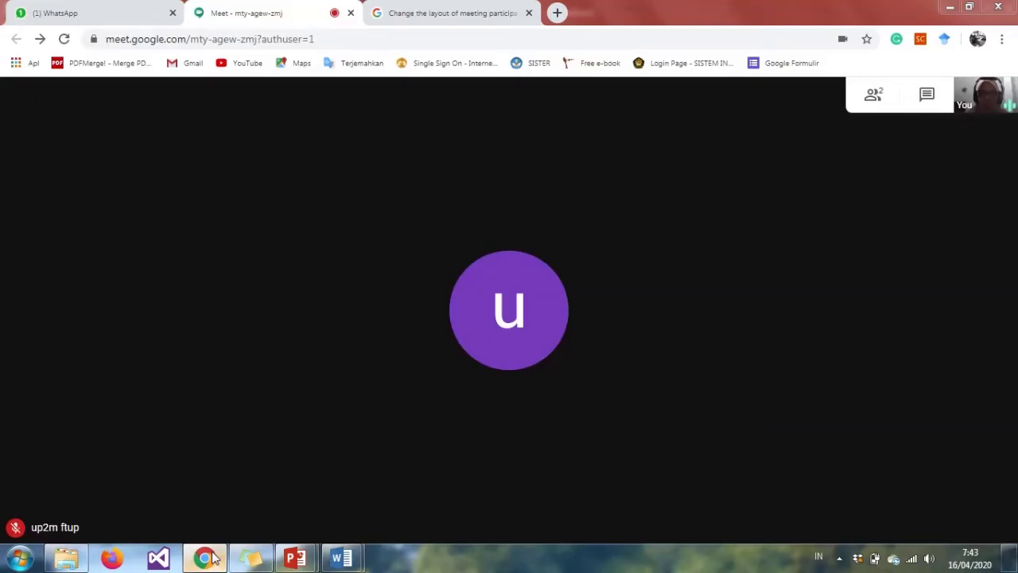
click(918, 514)
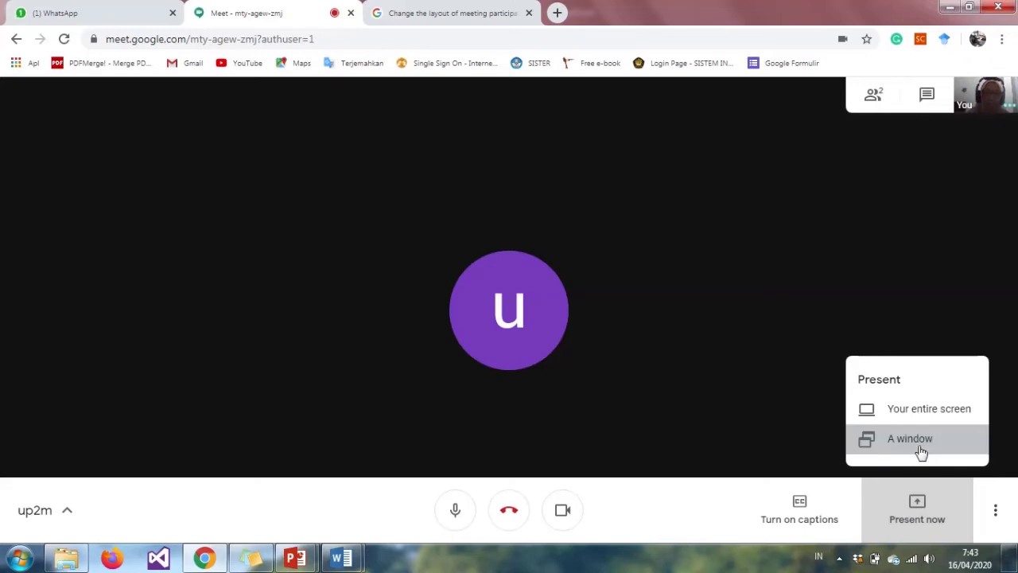
click(919, 451)
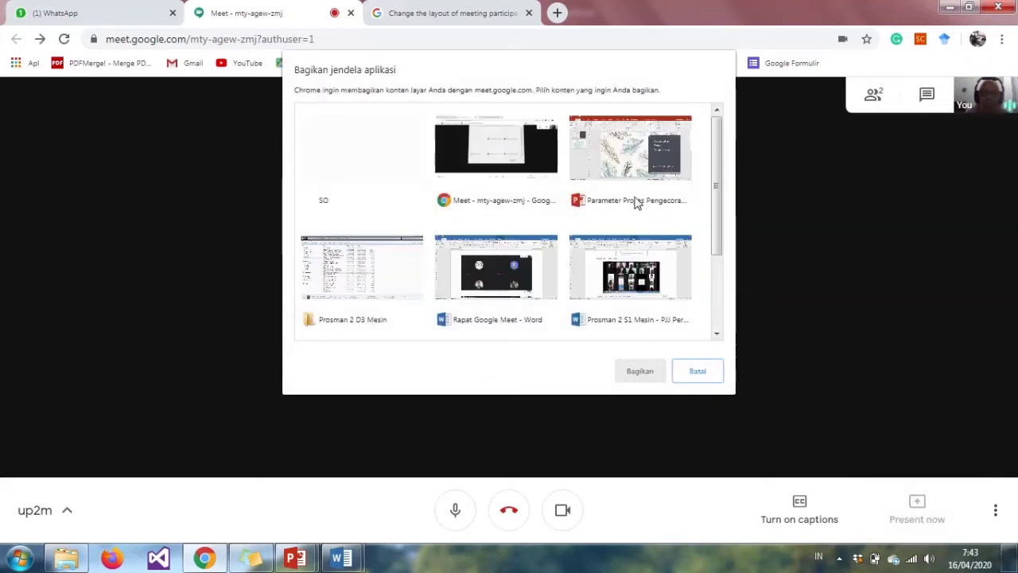
click(643, 185)
click(640, 372)
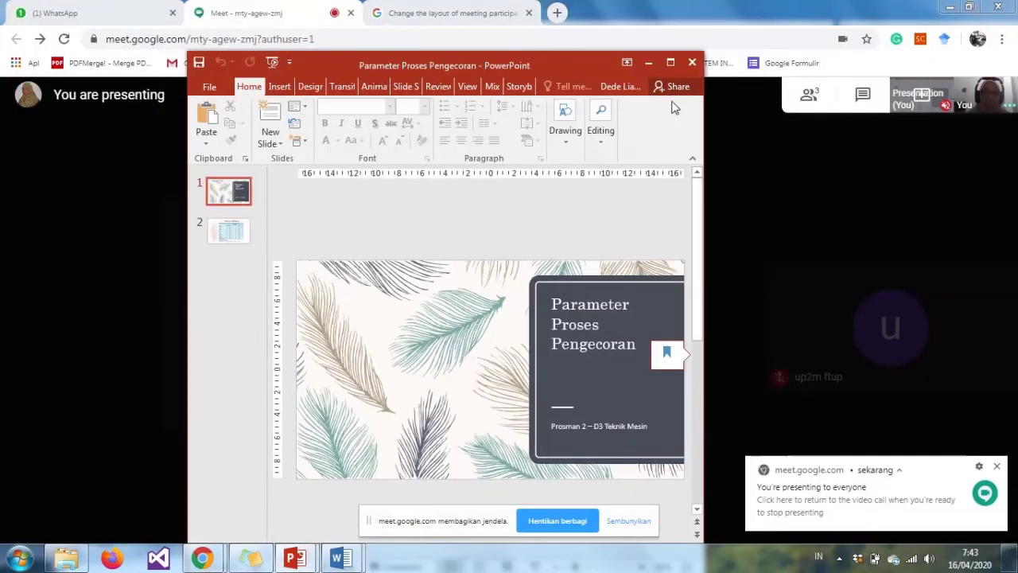
- Reposition and widen the shared PowerPoint window beside the meeting, and show slide 2, Peleburan Logam
drag(578, 62, 434, 30)
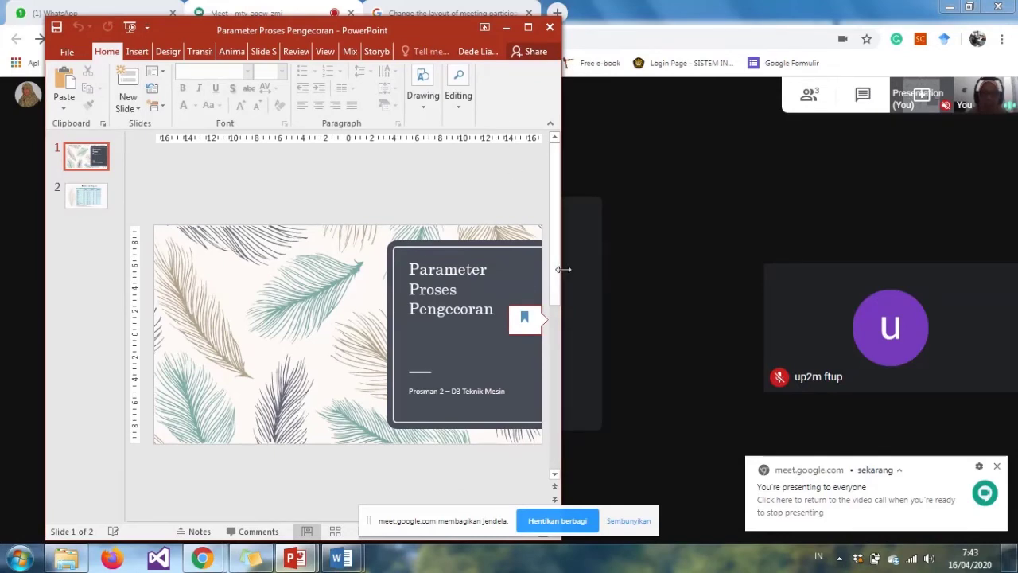
drag(563, 269, 646, 261)
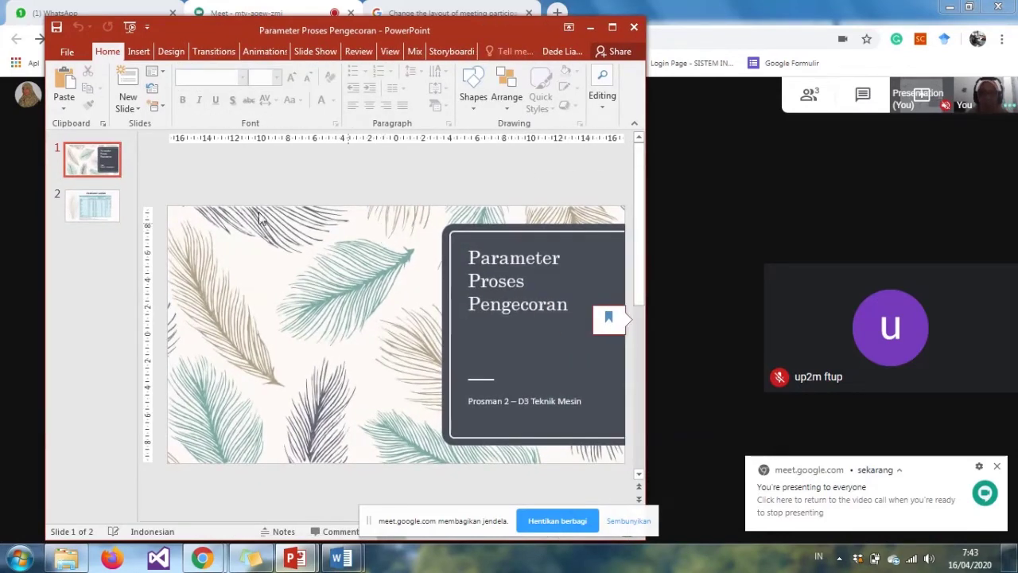
click(641, 296)
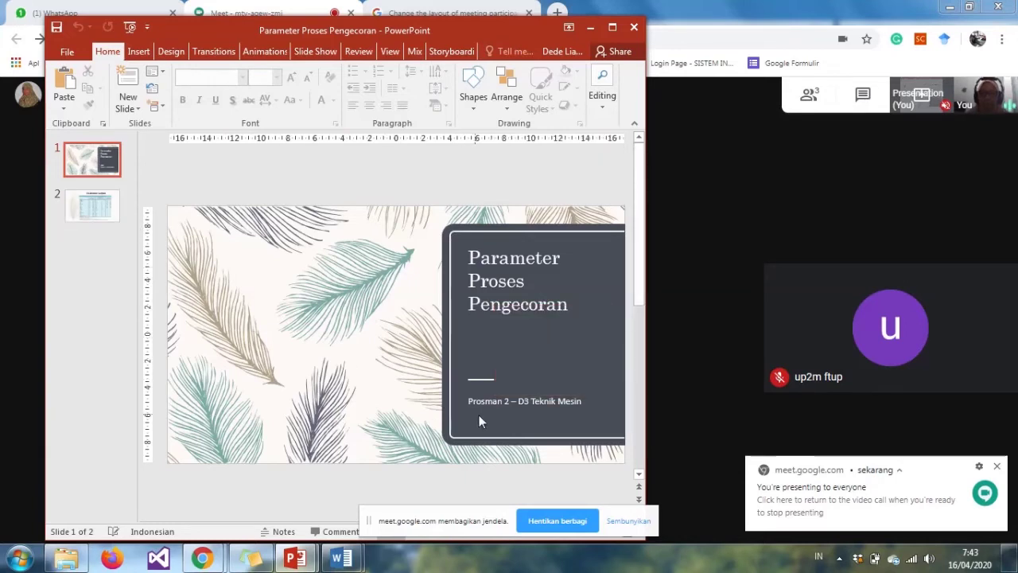
drag(643, 284, 590, 430)
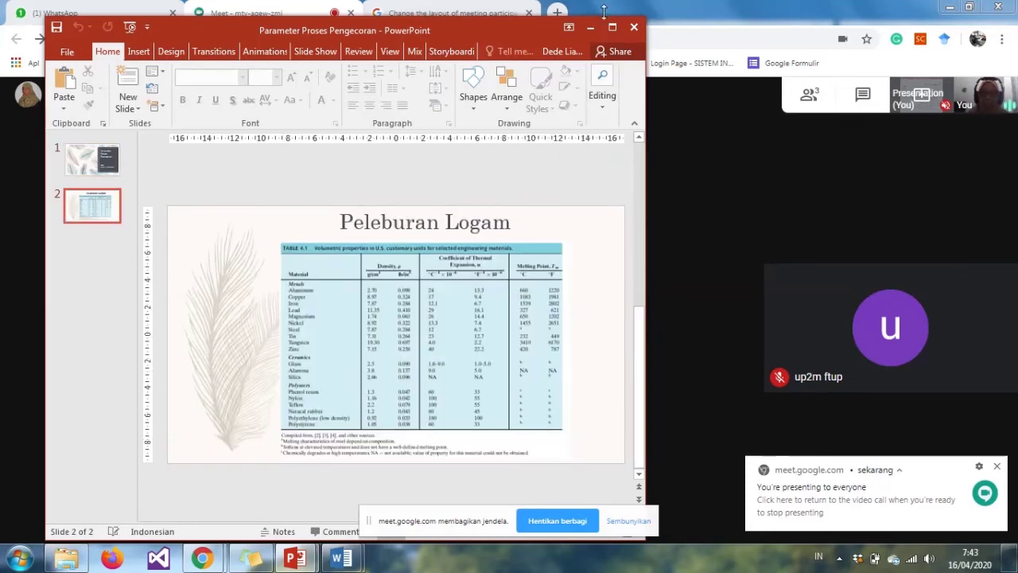
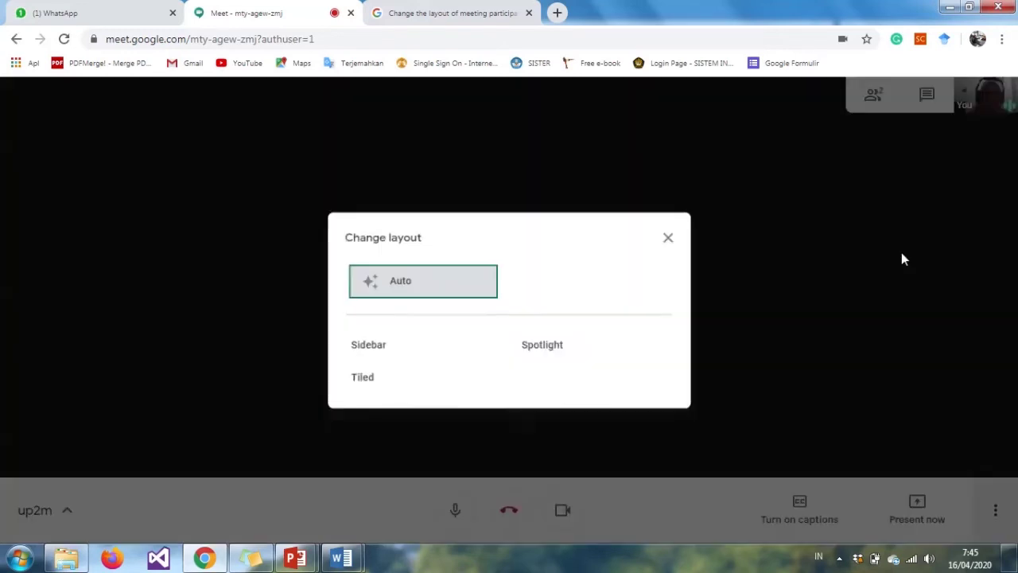
- Change the meeting layout to Sidebar and switch it to Spotlight
click(463, 313)
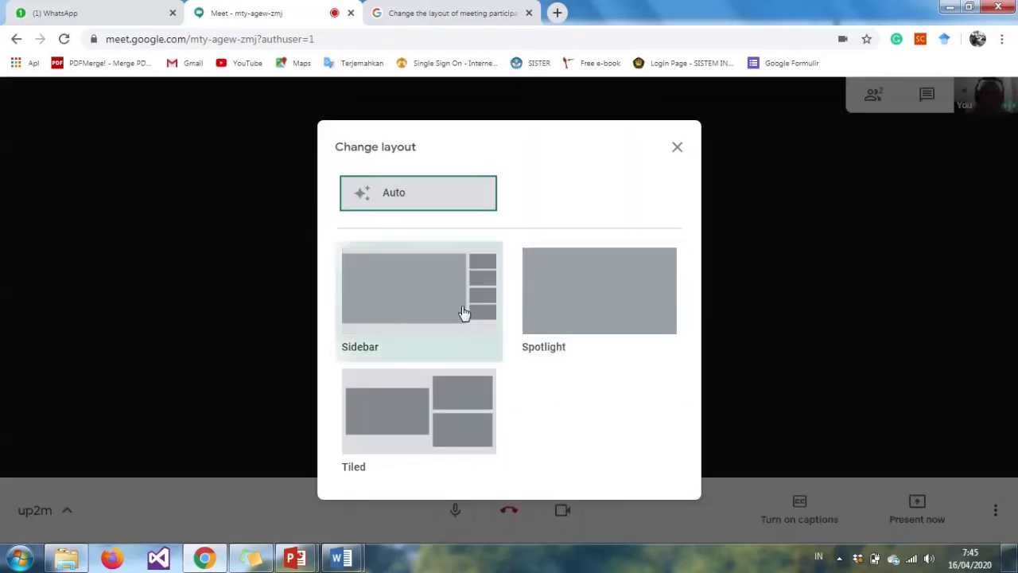
click(994, 510)
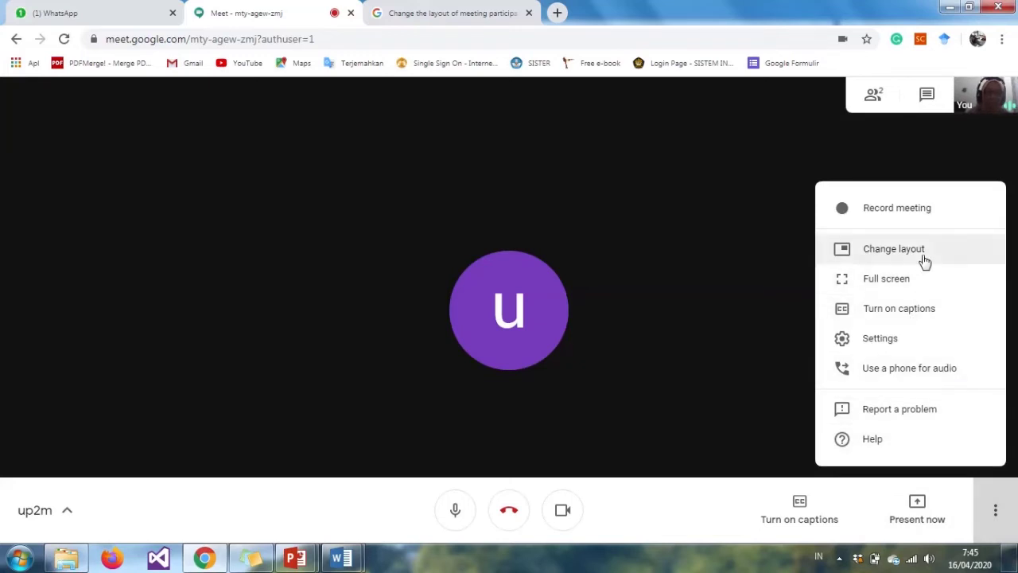
click(897, 260)
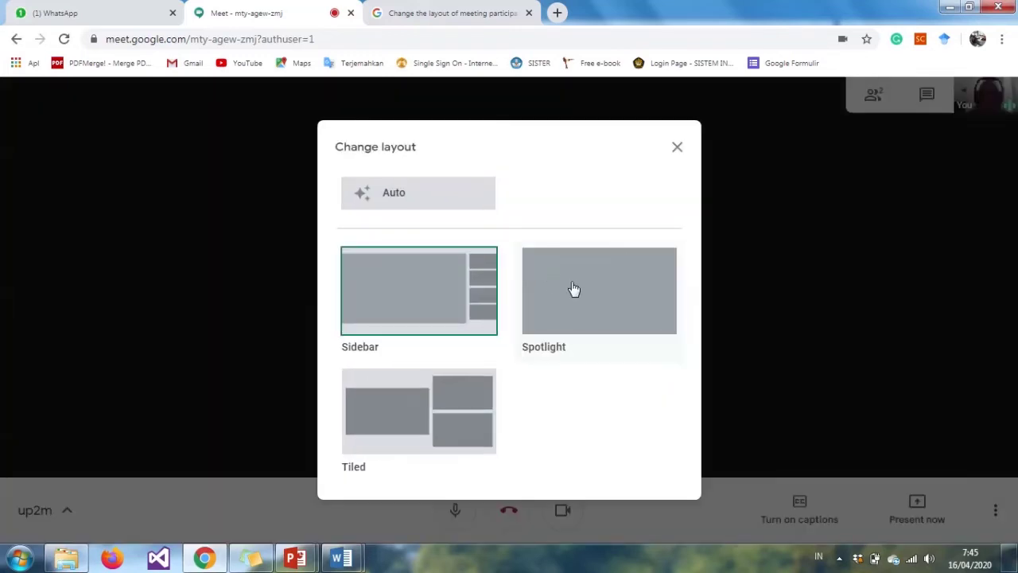
click(574, 290)
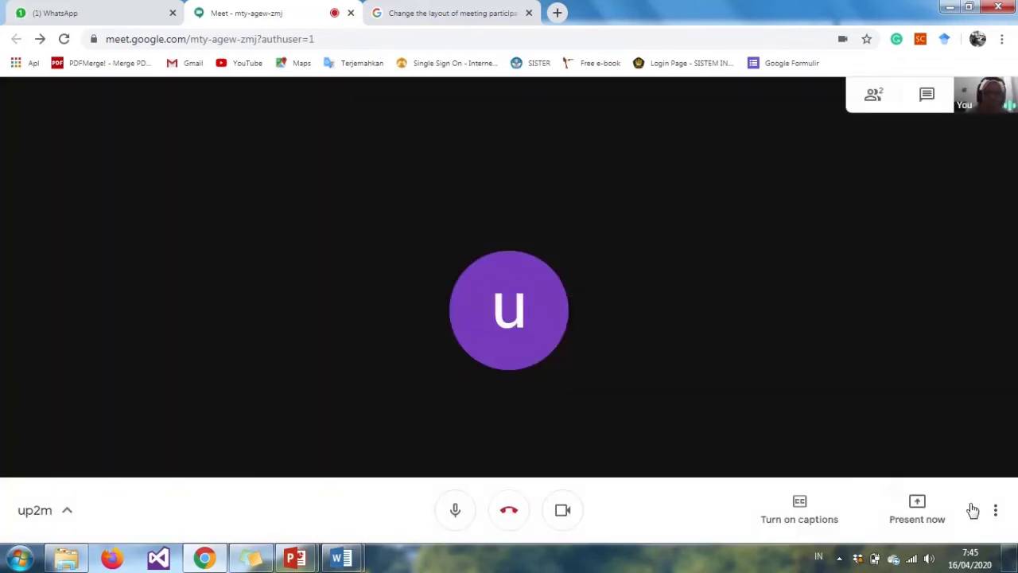
- Review the call's audio and video settings, including microphone, speakers, camera and send and receive resolutions, and close them
click(996, 515)
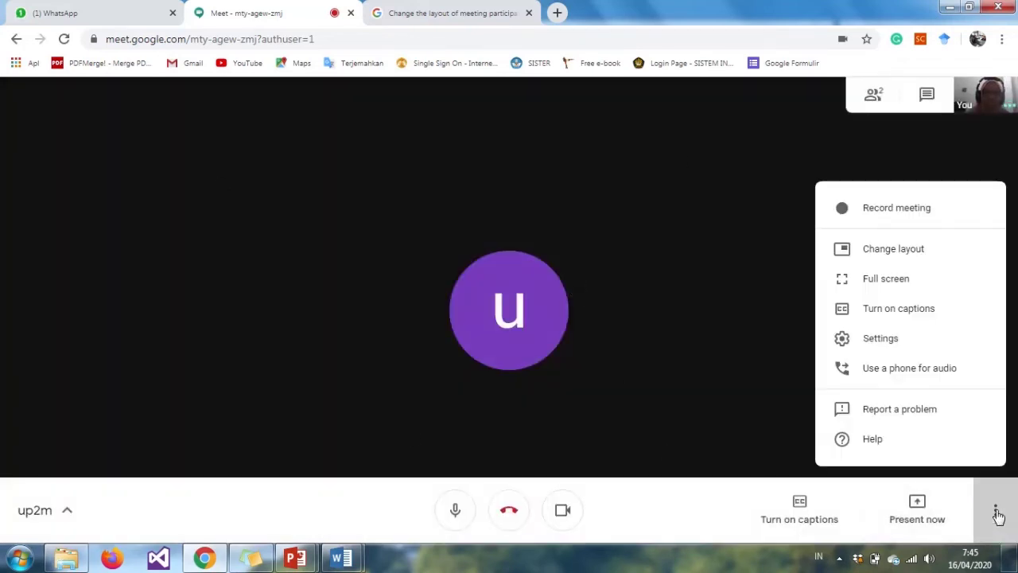
click(880, 343)
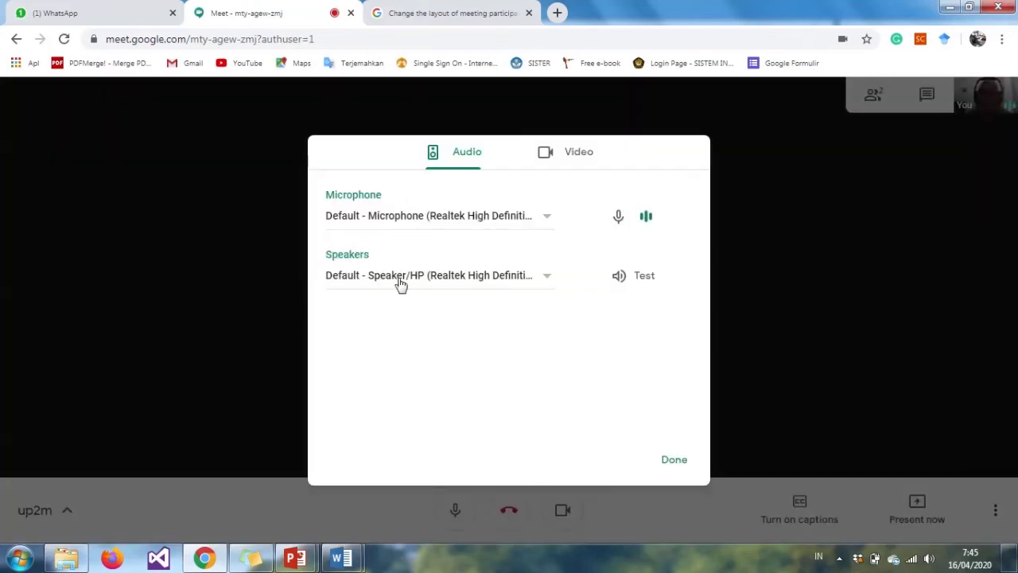
click(557, 161)
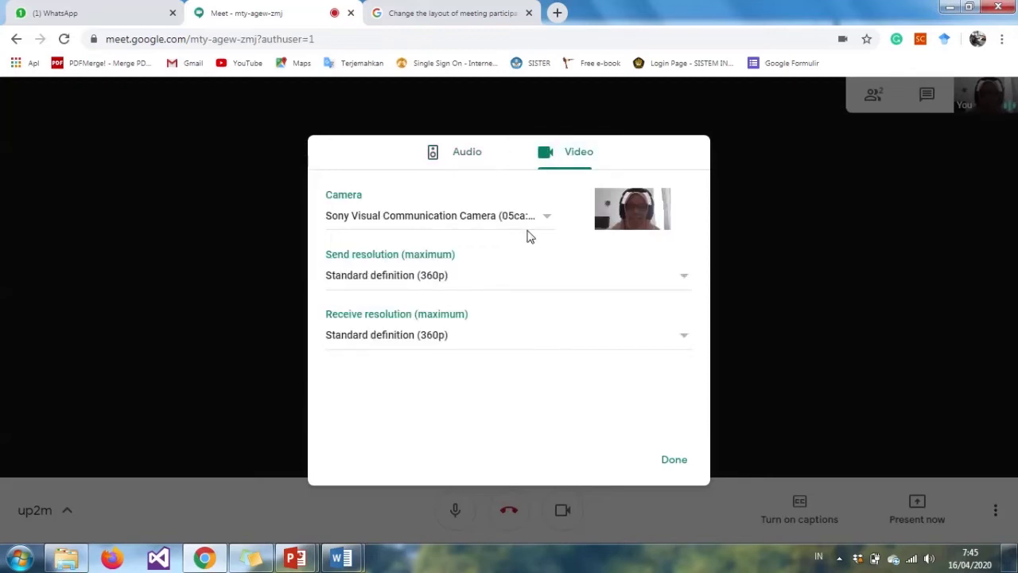
click(676, 466)
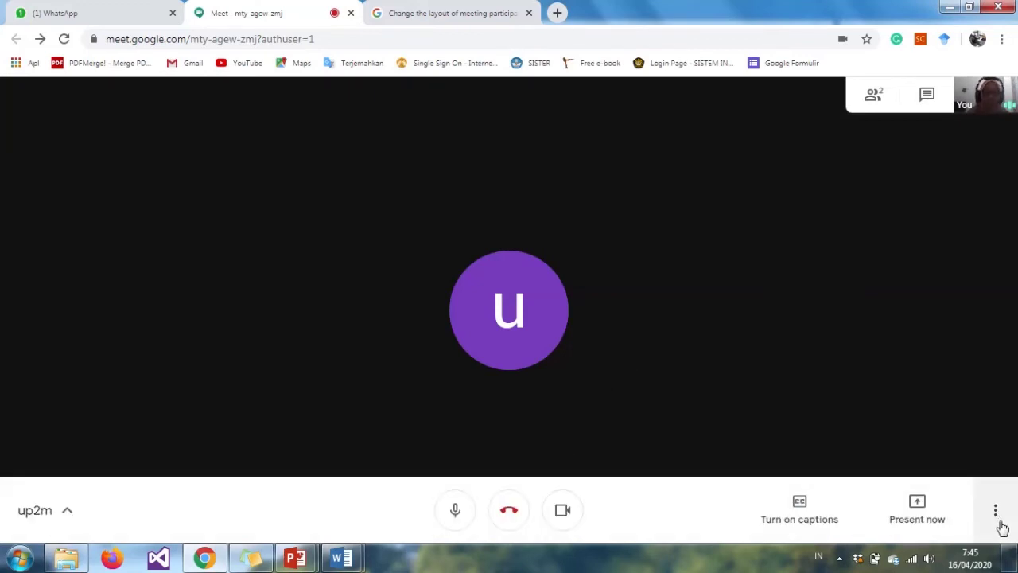
- Leave the meeting and rate its audio and video as very good
click(507, 513)
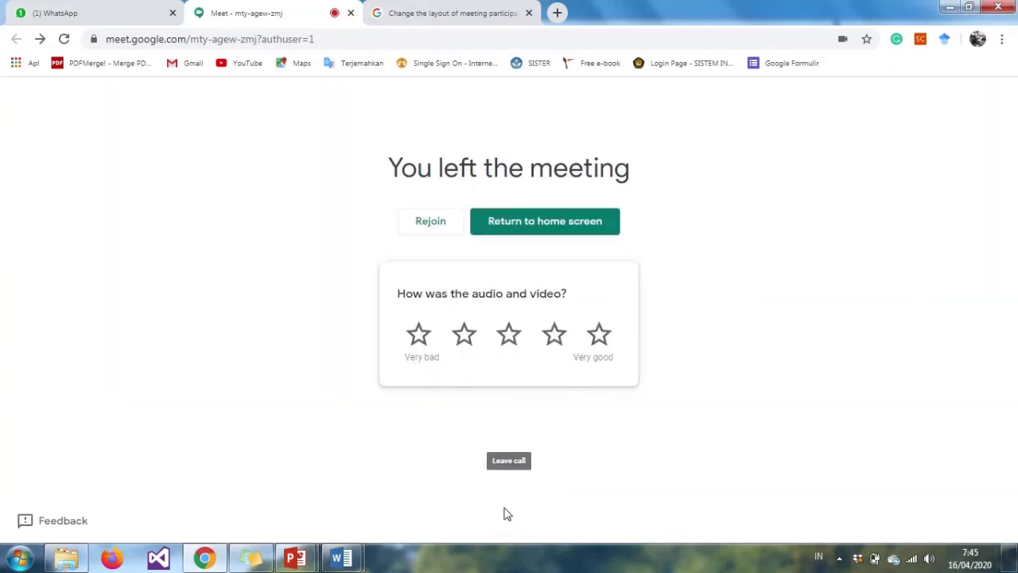
click(602, 341)
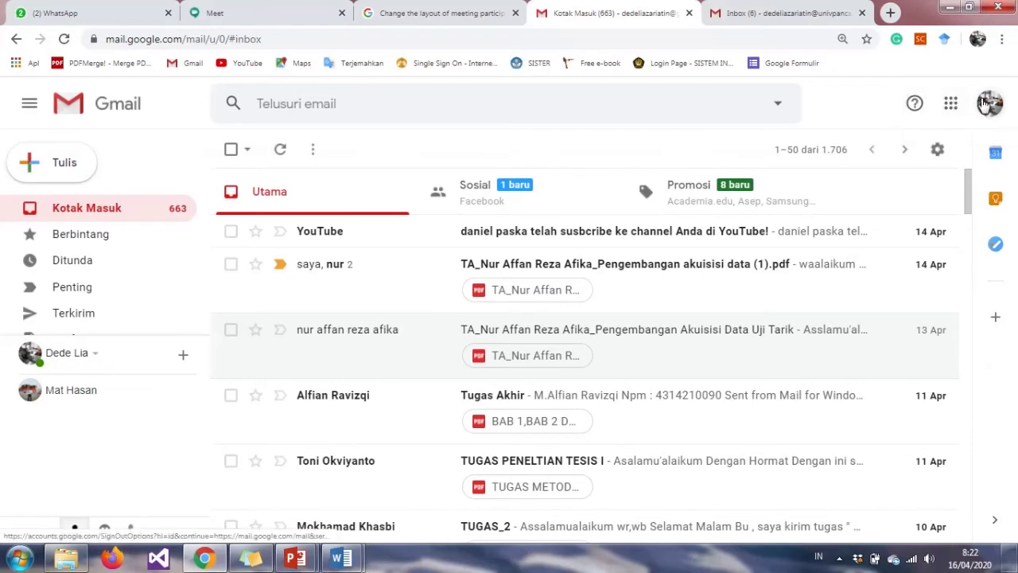
- Compare the Google apps offered in the university and personal Gmail accounts, checking each list for Meet
click(785, 22)
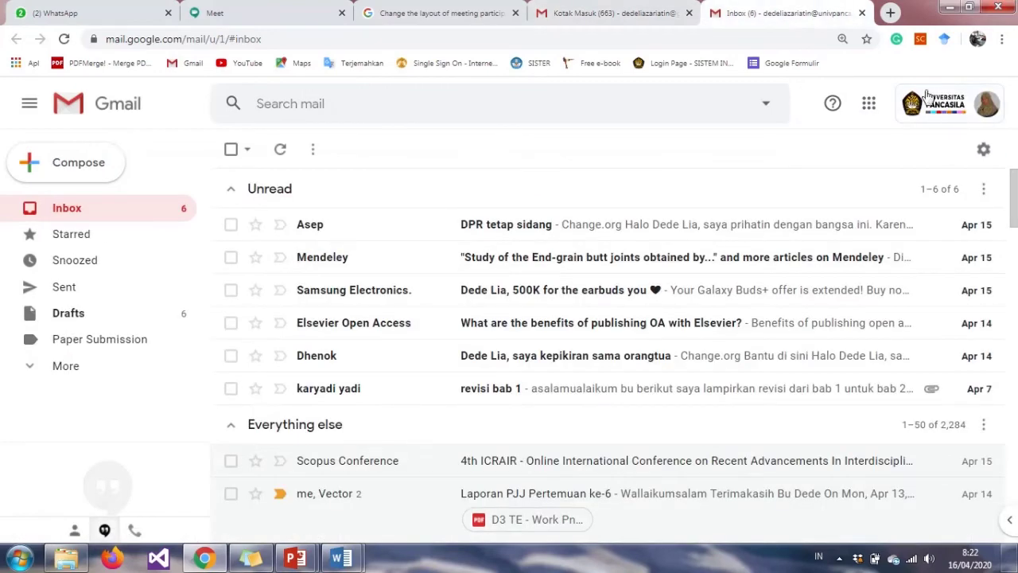
click(870, 105)
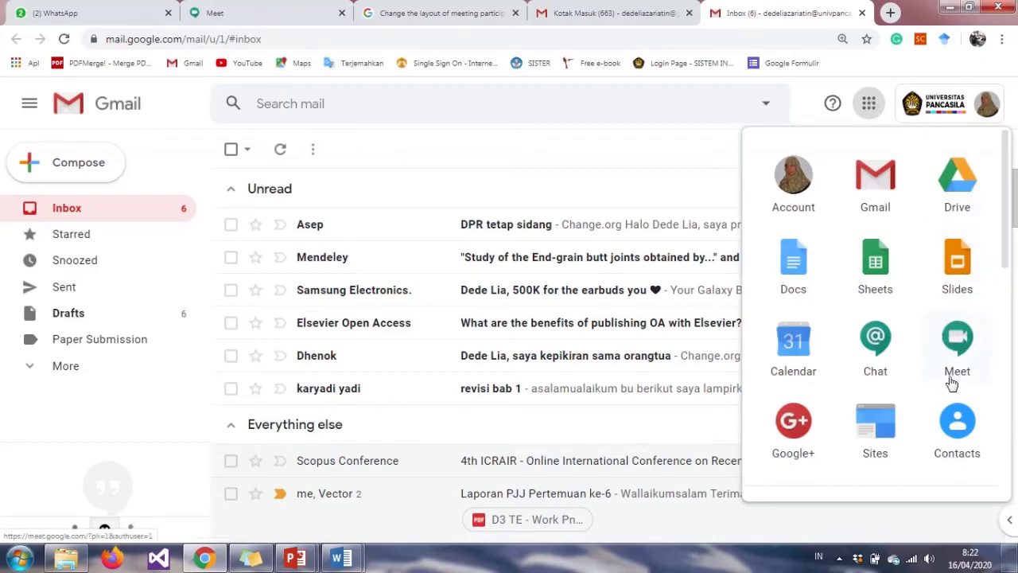
click(639, 16)
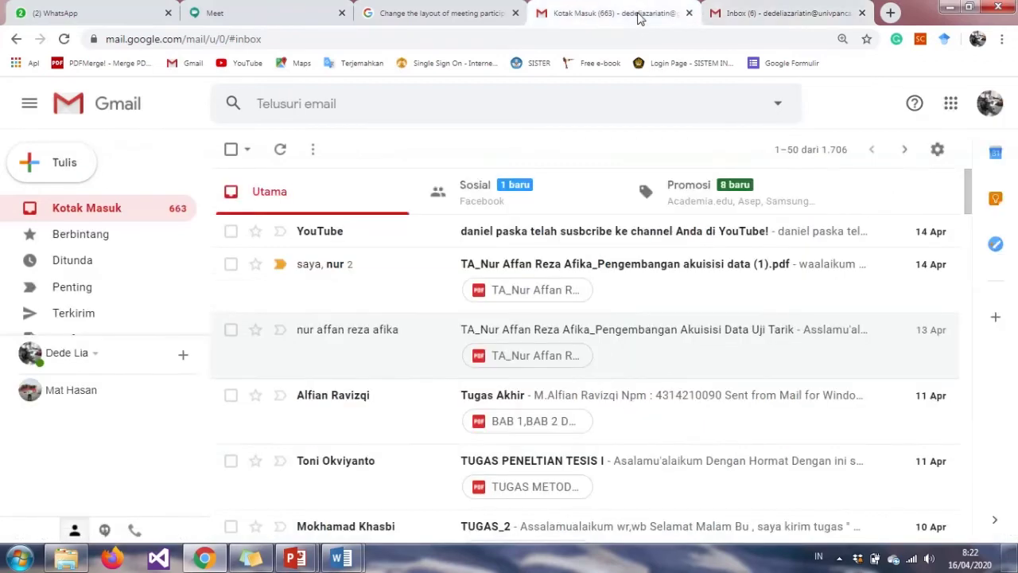
click(952, 105)
scroll(912, 287, down, 3)
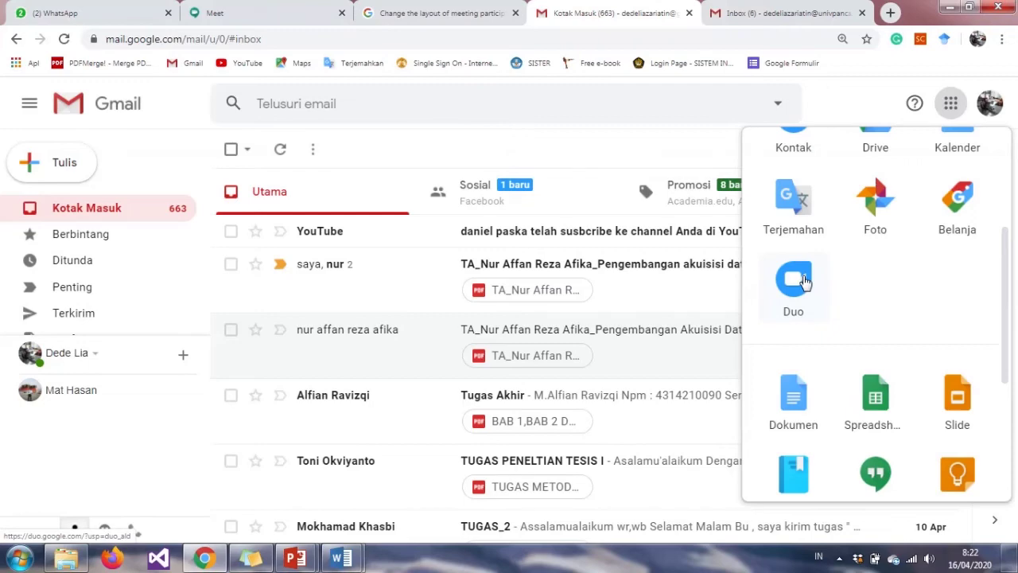
click(783, 13)
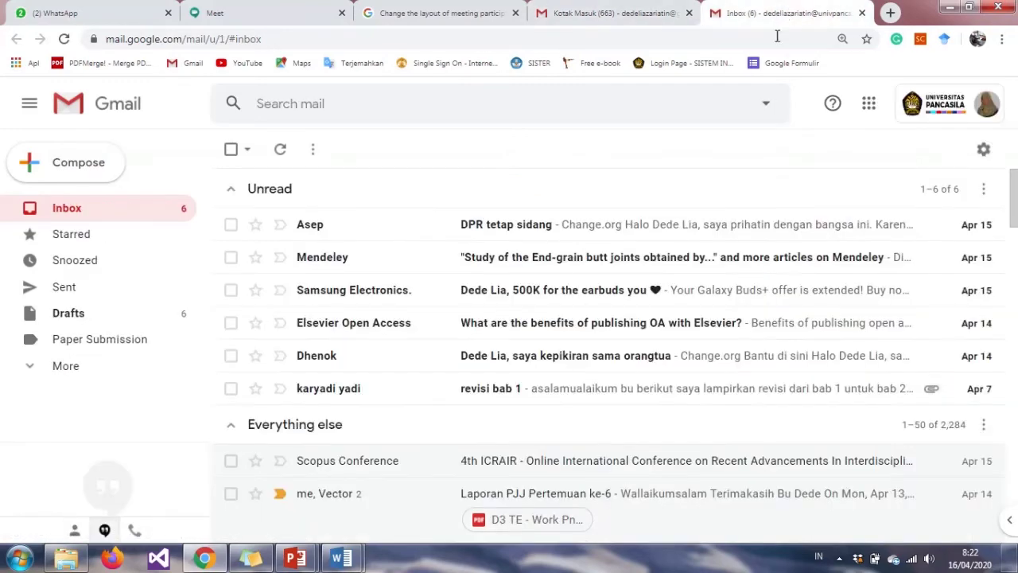
- Open Meet from the university Gmail account and start a meeting with the nickname coba
click(869, 104)
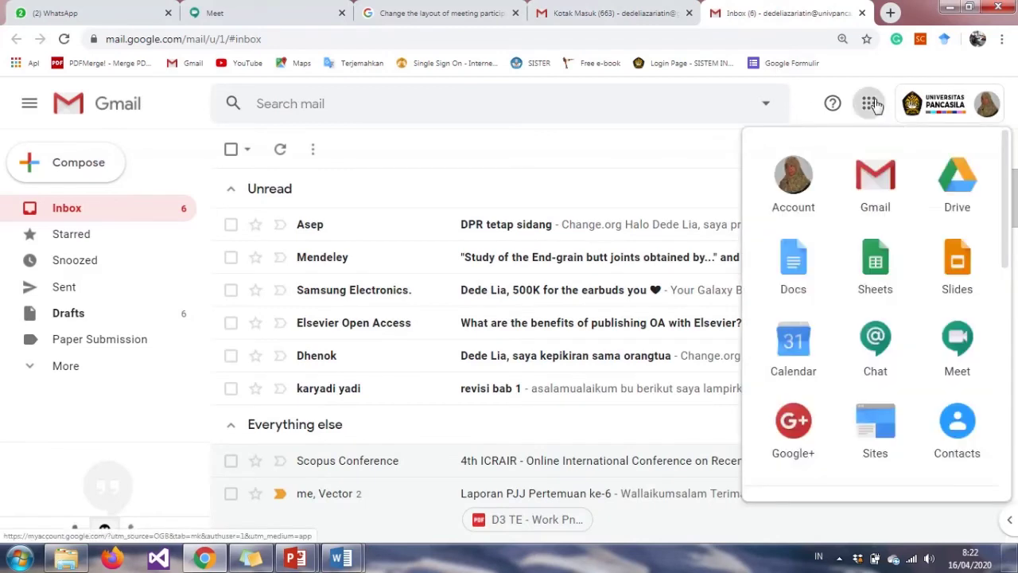
click(960, 340)
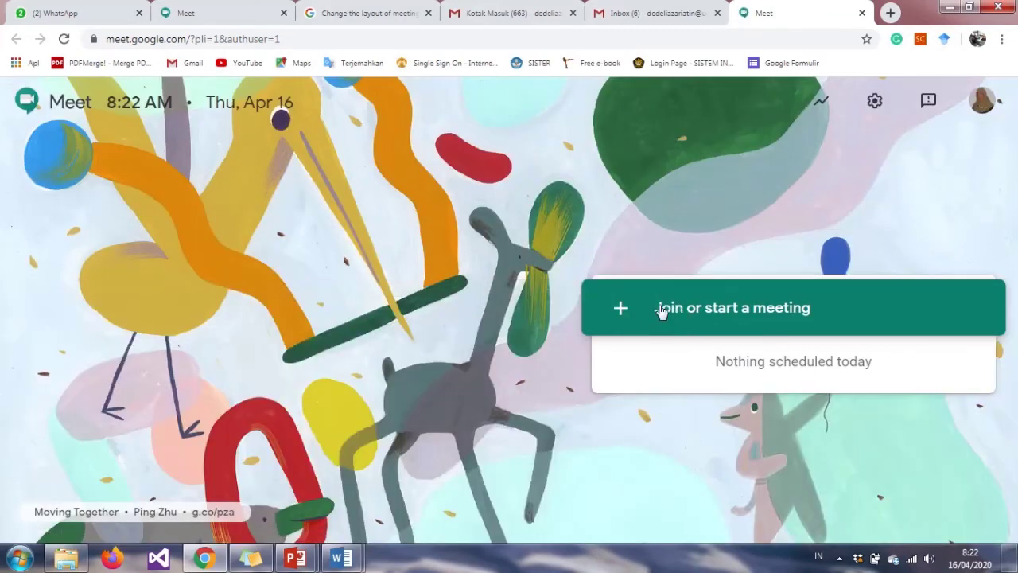
click(661, 309)
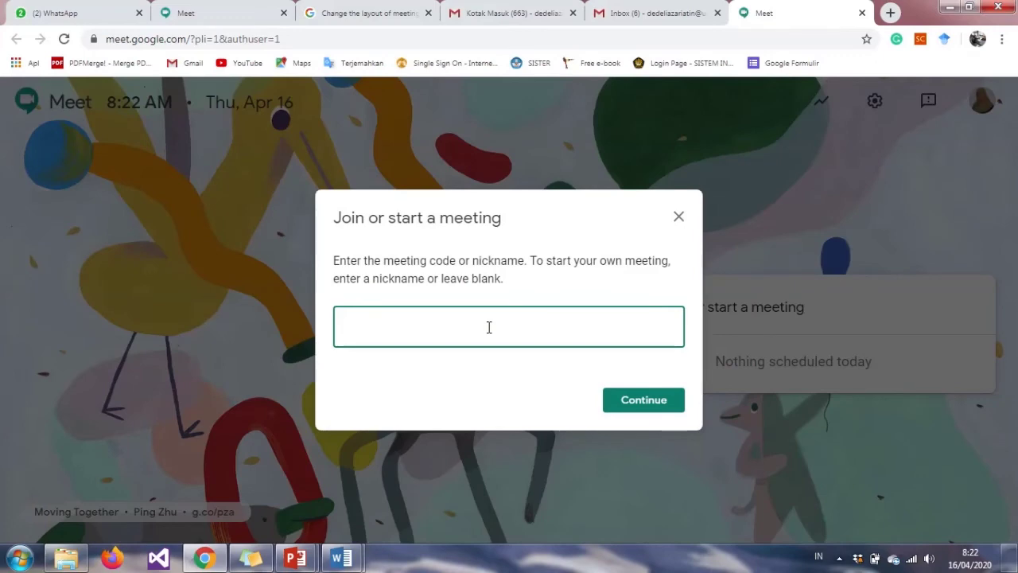
click(644, 400)
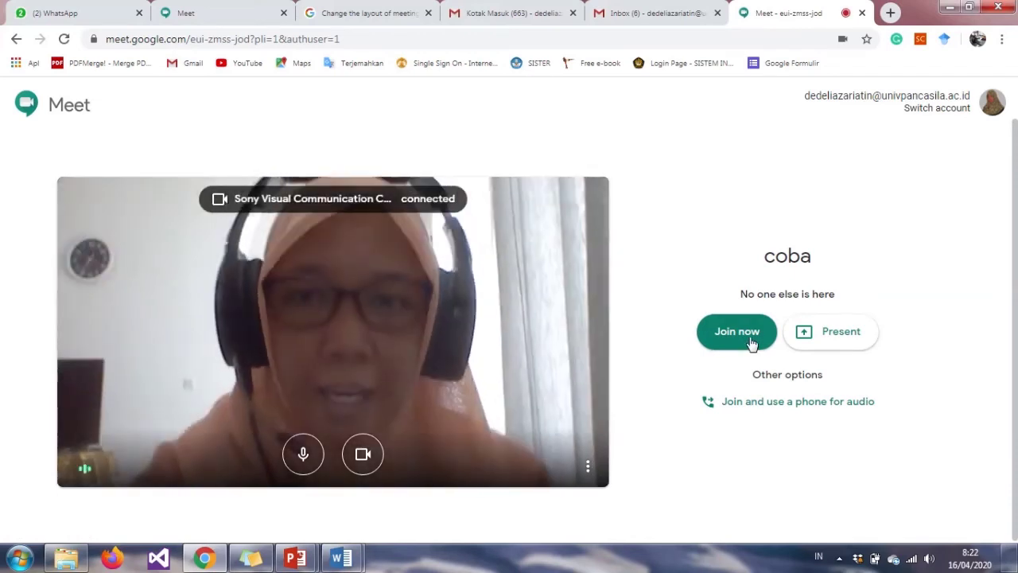
- Join the coba meeting, copy its joining info and close the Add others dialog
click(752, 342)
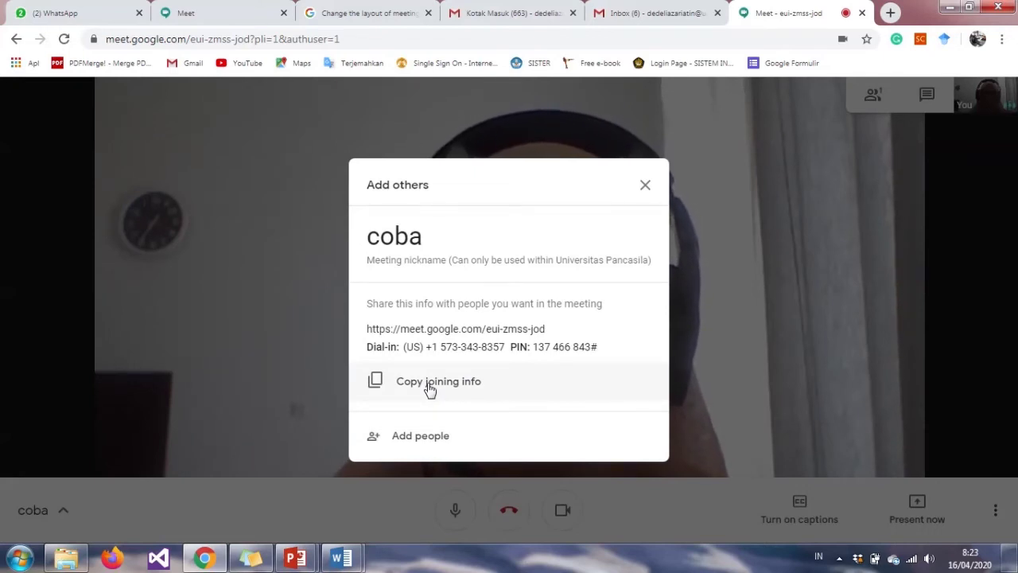
click(429, 388)
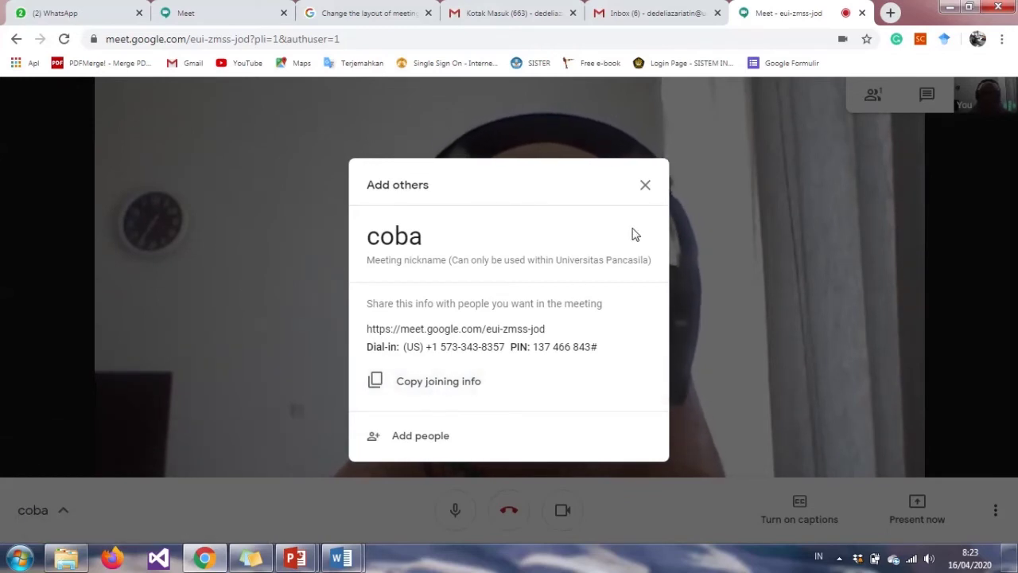
click(646, 188)
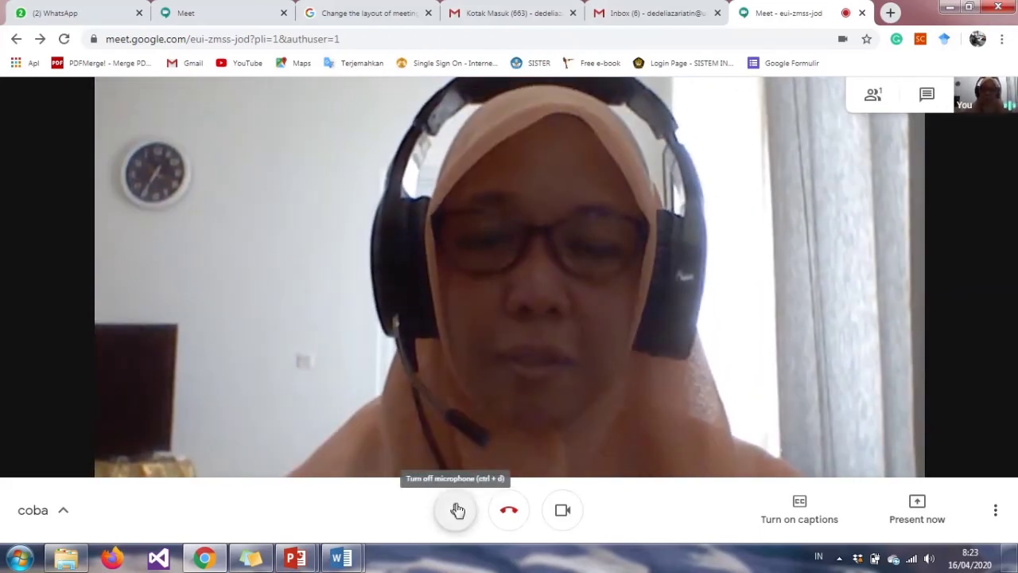
- Toggle the call's microphone and camera off and back on
click(458, 510)
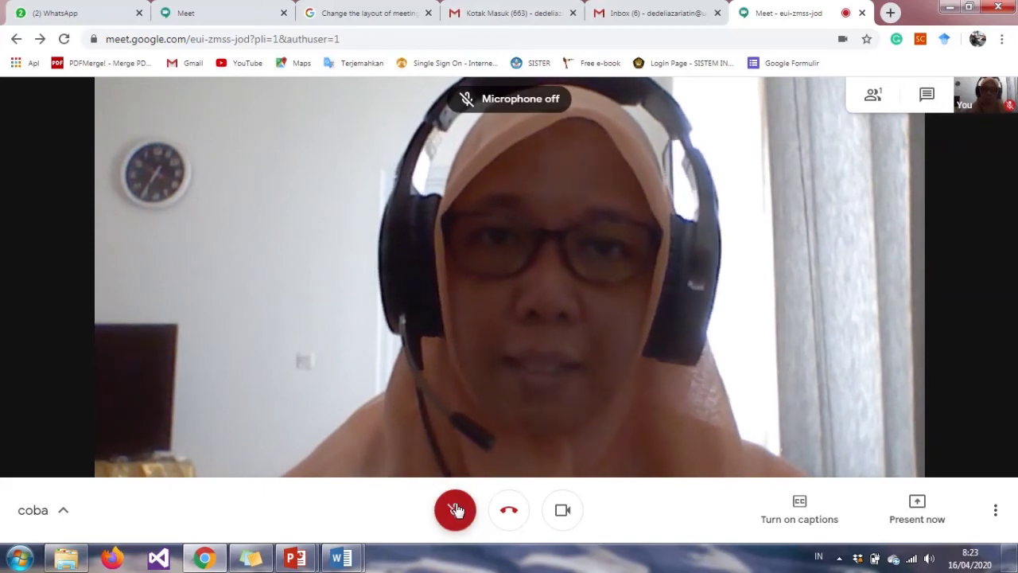
click(456, 510)
click(575, 513)
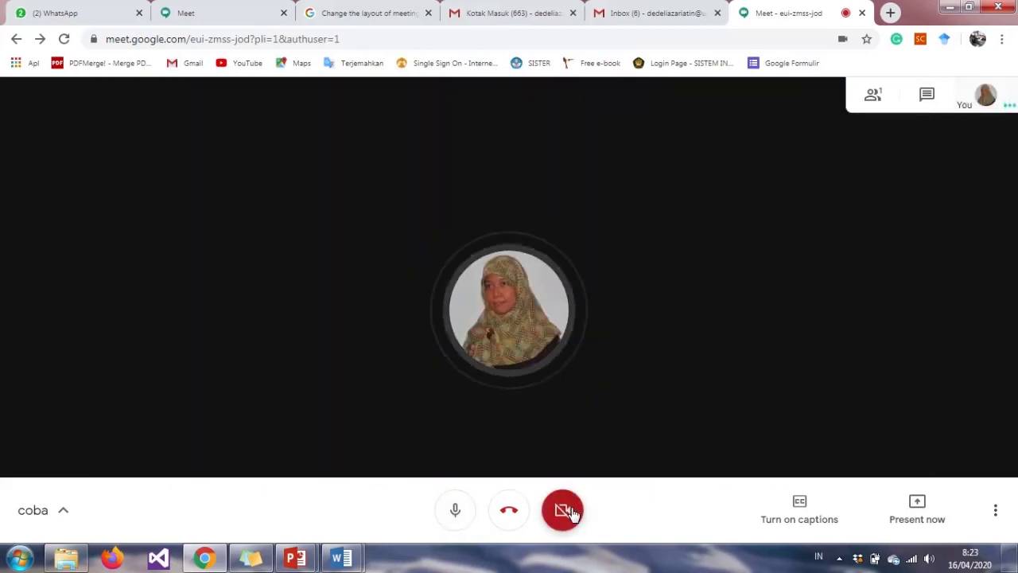
click(460, 512)
click(565, 513)
click(455, 512)
- Present the Parameter Proses Pengecoran PowerPoint window in the meeting
click(919, 511)
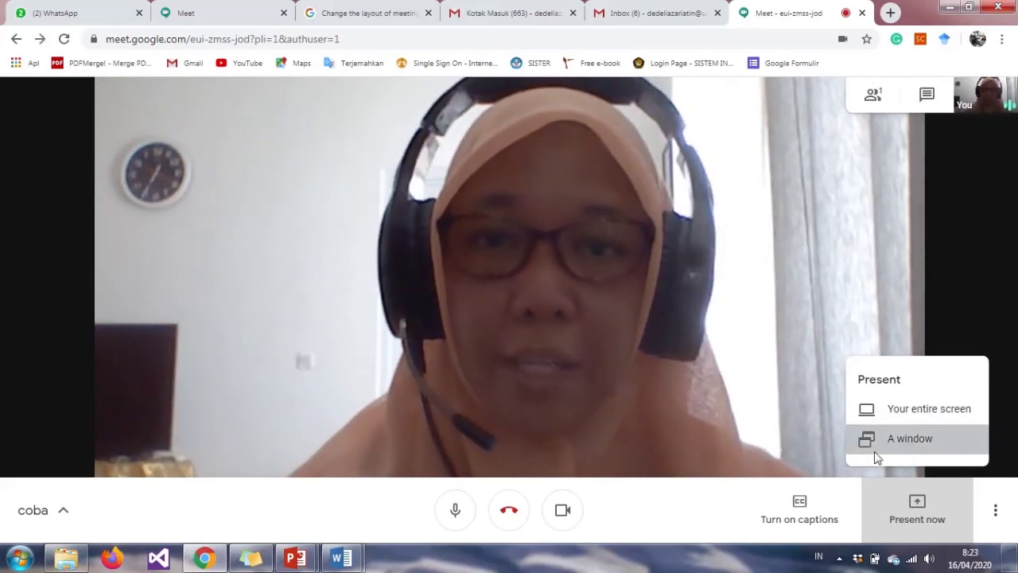
click(909, 451)
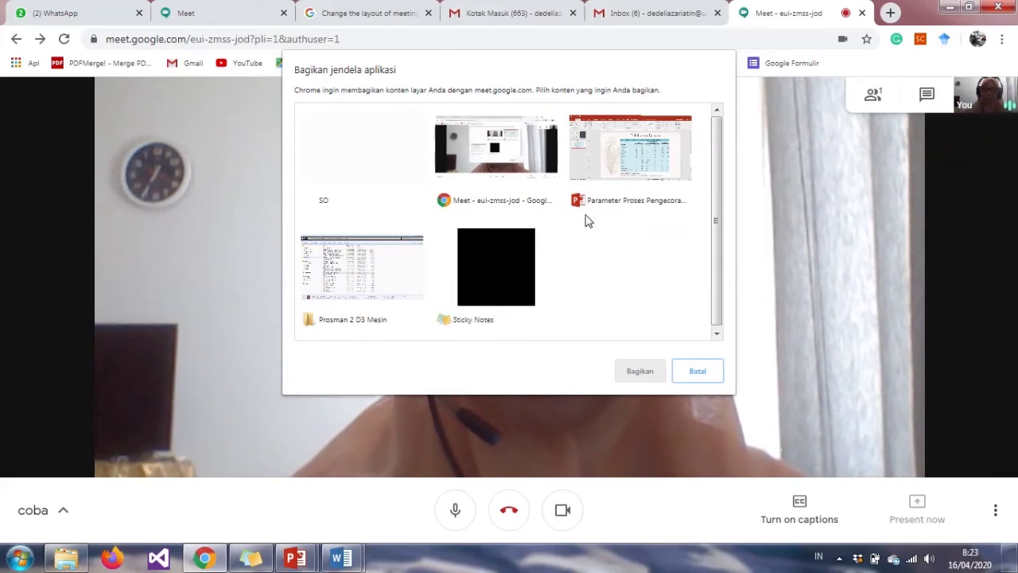
click(607, 168)
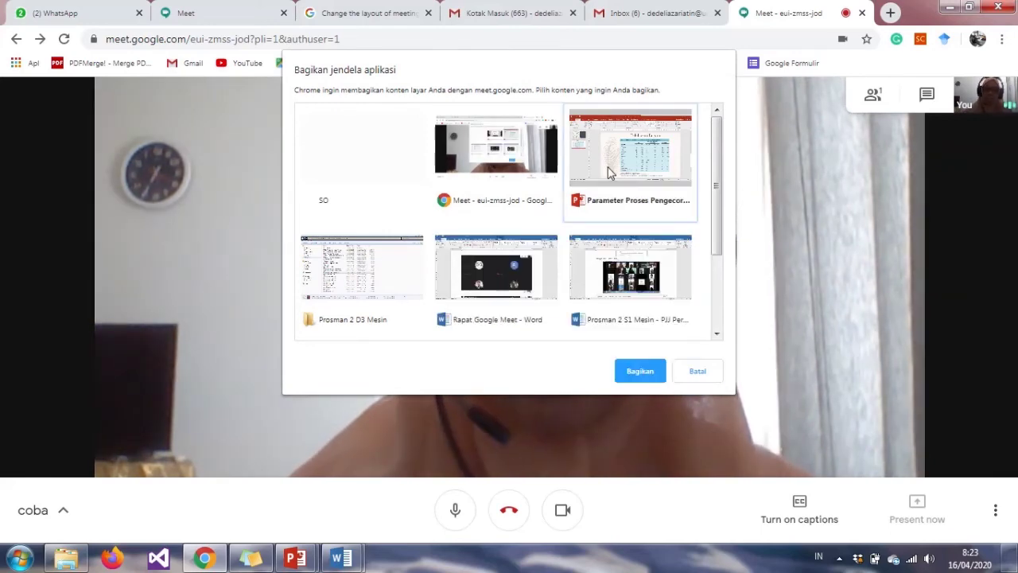
click(640, 371)
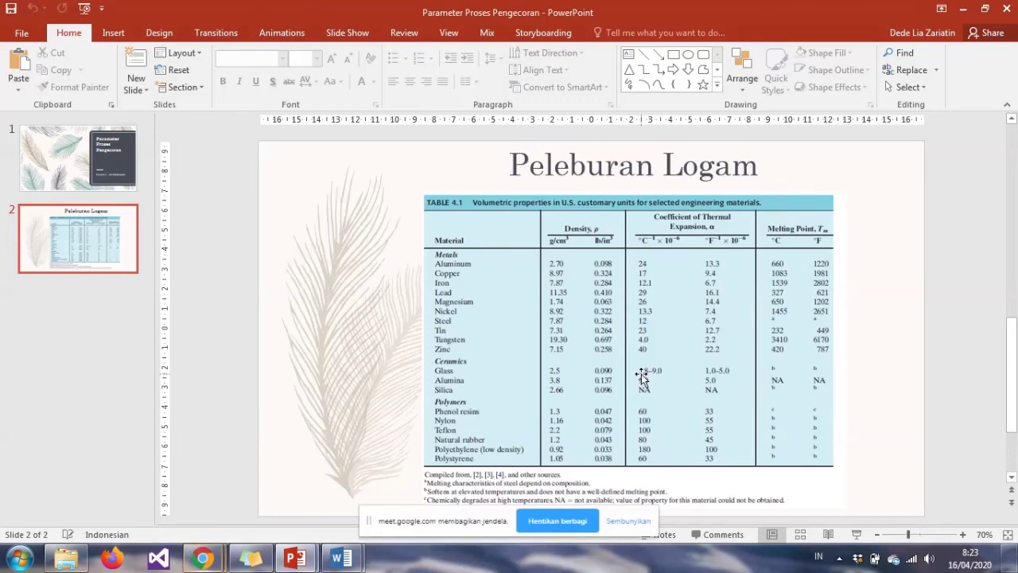
- Shrink the shared PowerPoint window, stop sharing it and close the Parameter Proses Pengecoran presentation
click(985, 10)
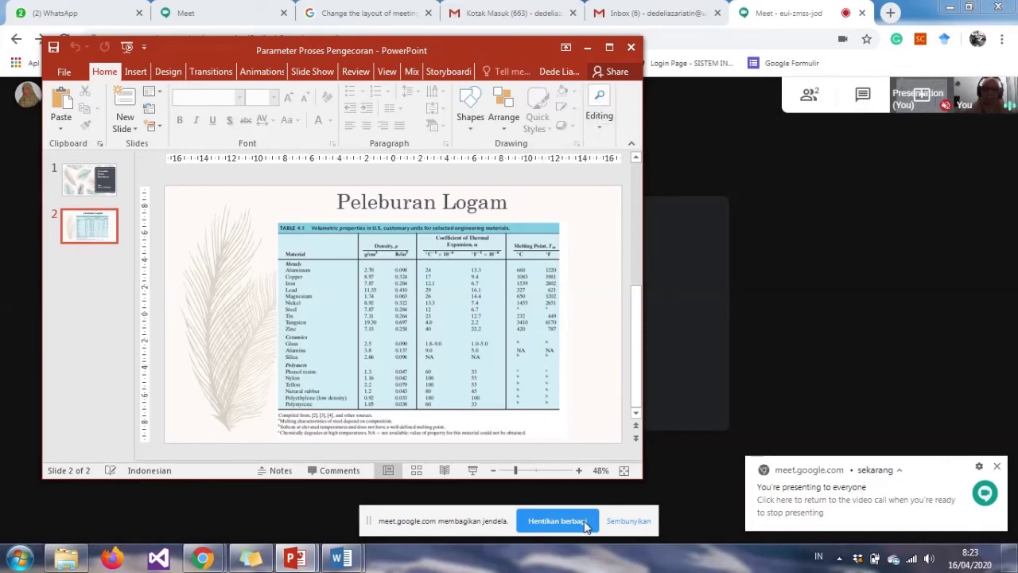
click(584, 522)
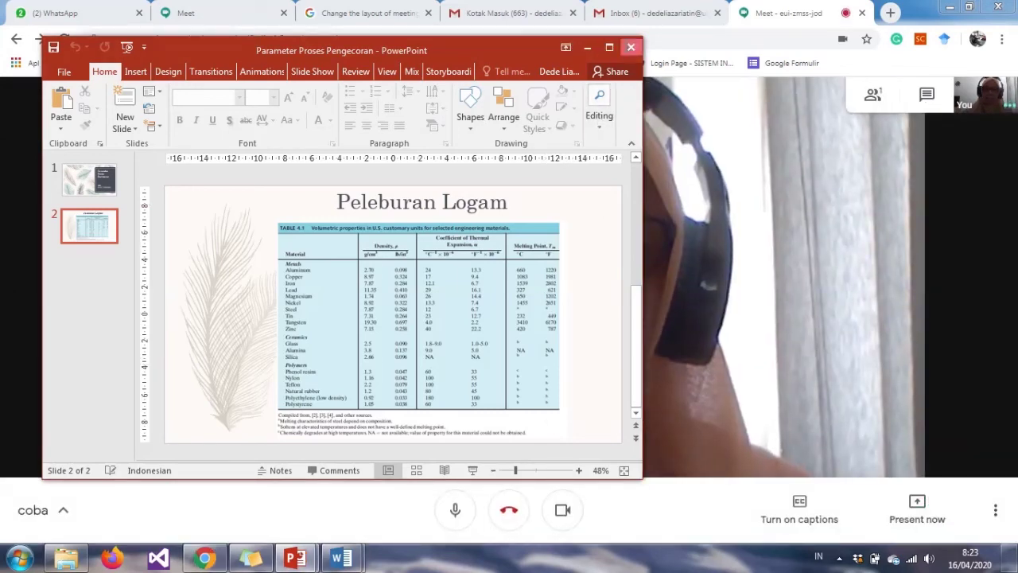
click(631, 48)
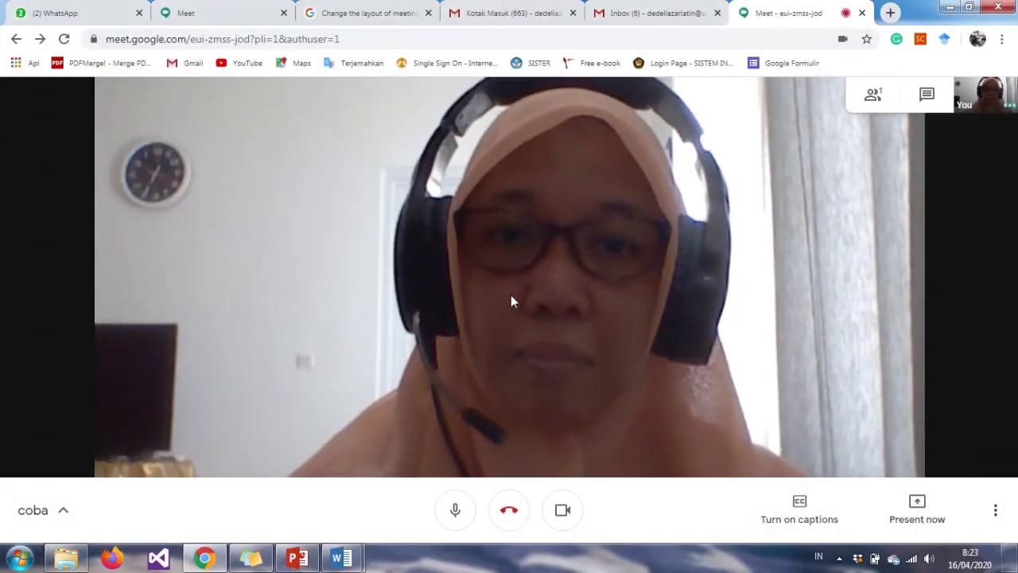
- Copy the coba meeting's joining info, including the dial-in PIN, and send it in the open WhatsApp chat
click(60, 518)
click(77, 446)
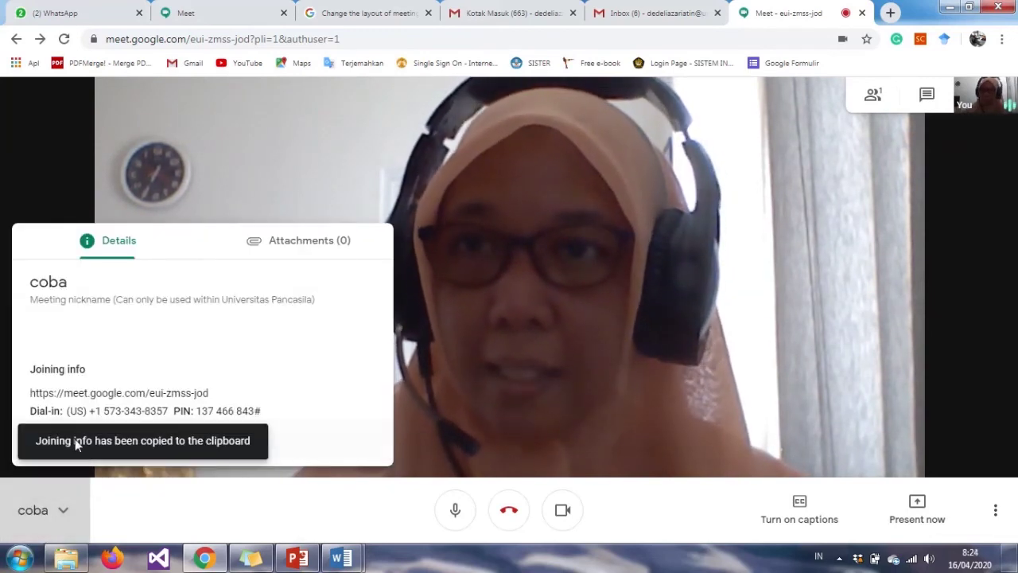
click(86, 18)
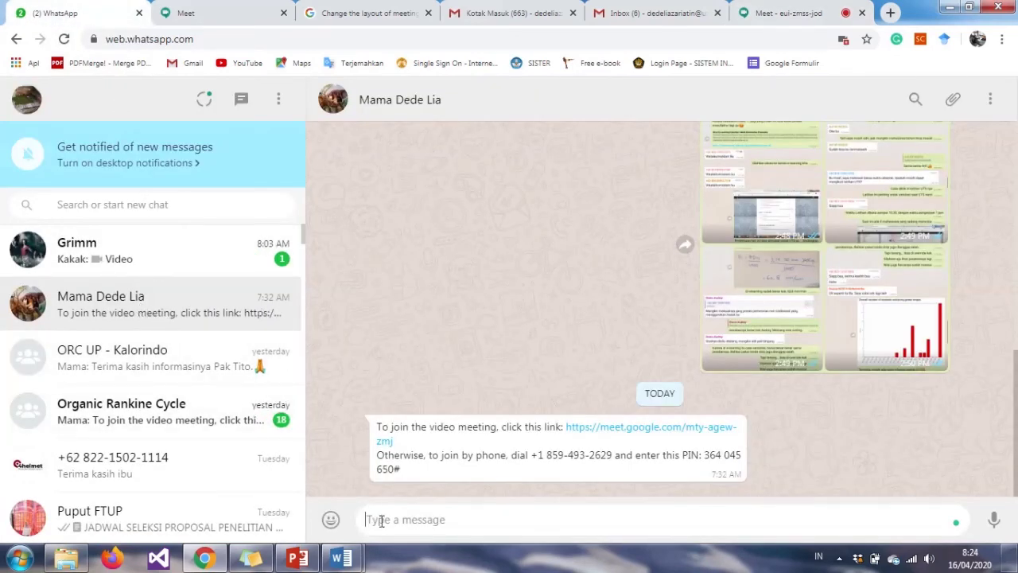
key(ctrl+v)
key(Return)
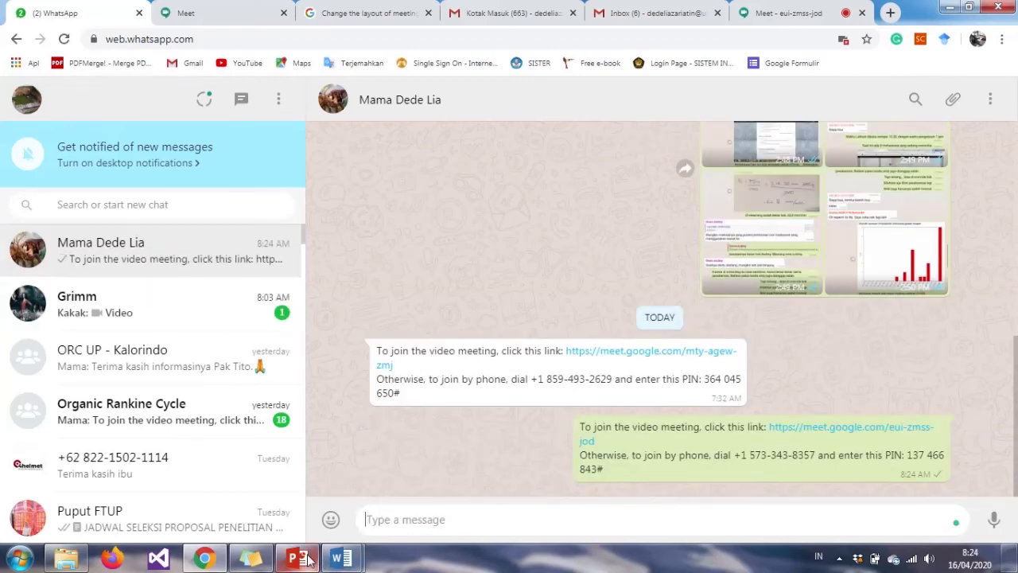
- Switch to the Google Meet presentation in PowerPoint
click(342, 560)
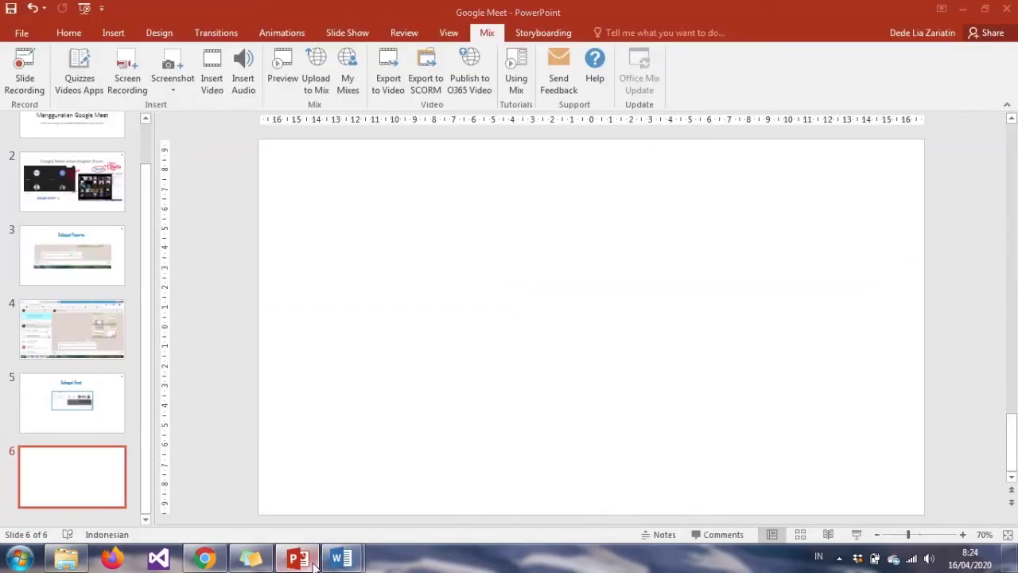
- Switch to the coba meeting in Google Meet and close its joining details
key(alt+Tab)
click(786, 8)
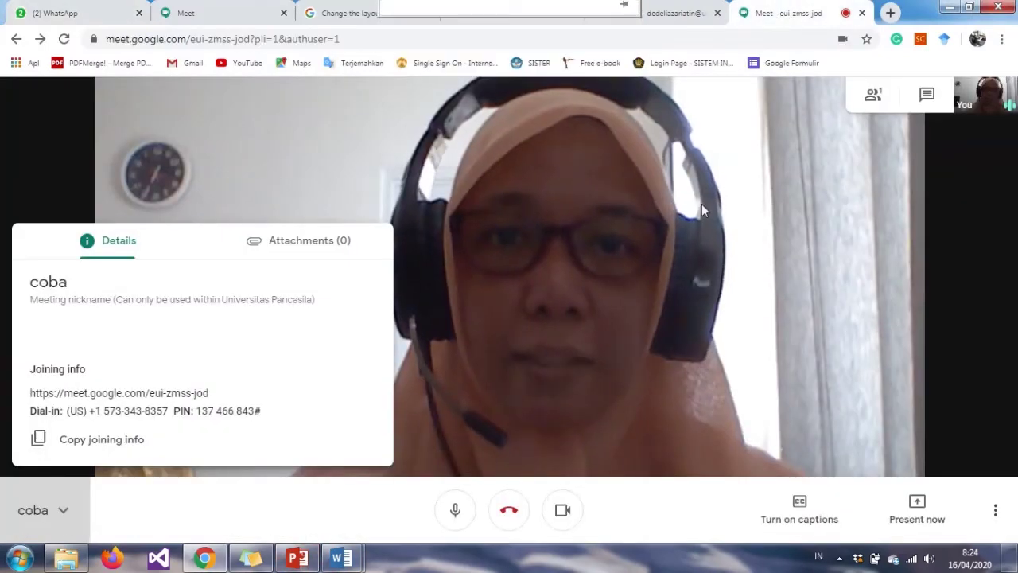
click(523, 284)
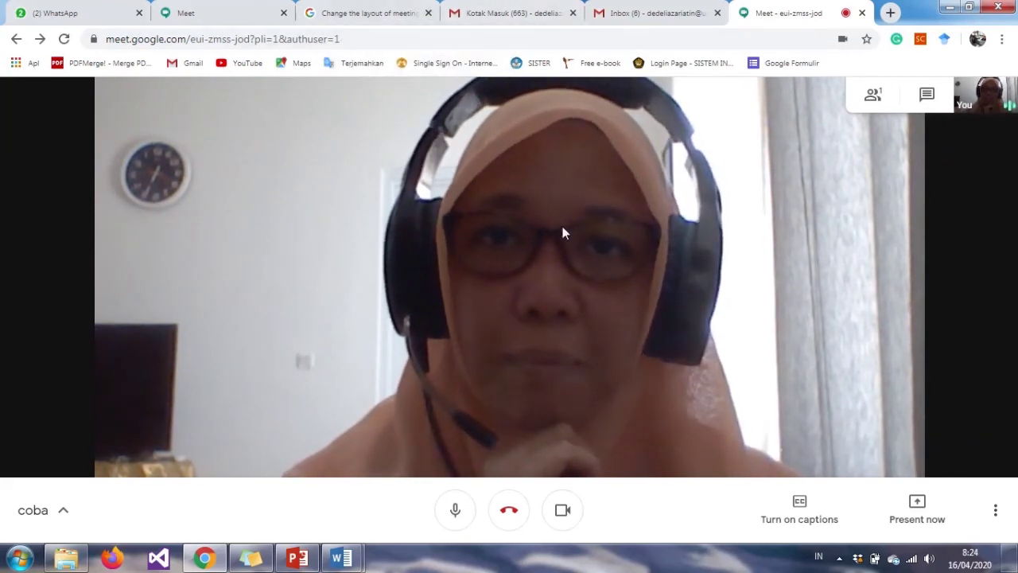
- Admit the person asking to join the coba meeting
mouse_move(493, 6)
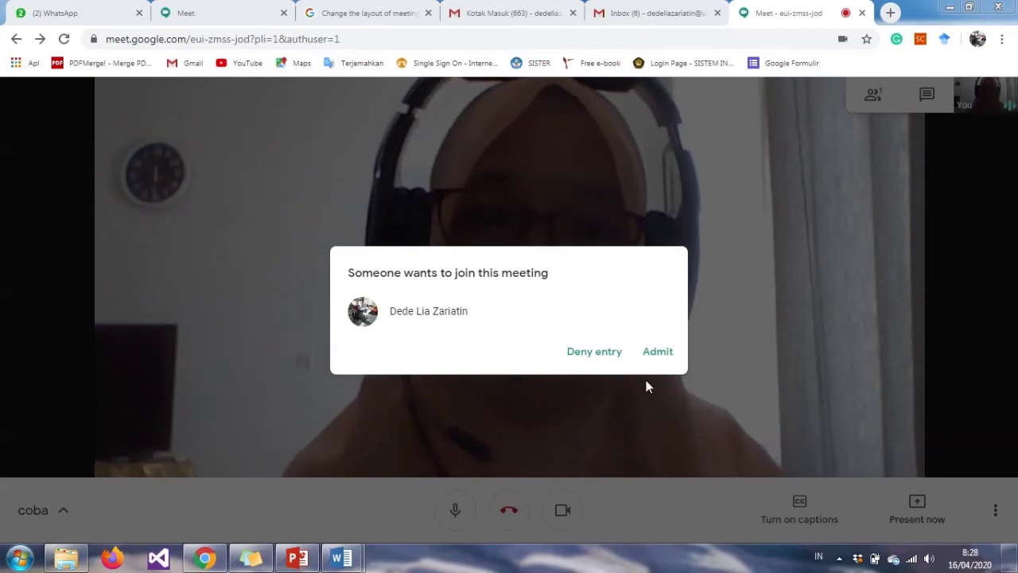
click(658, 354)
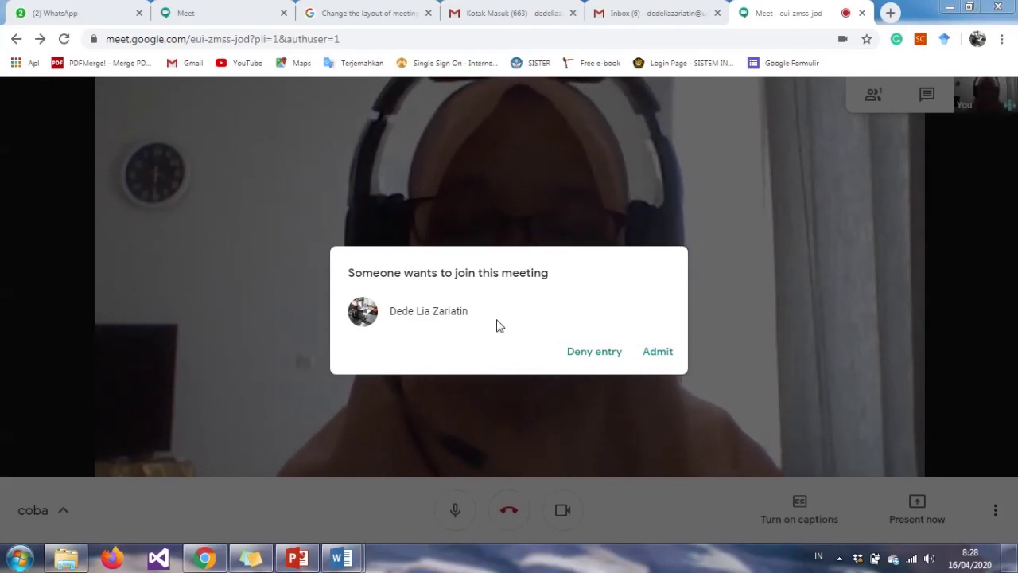
click(658, 355)
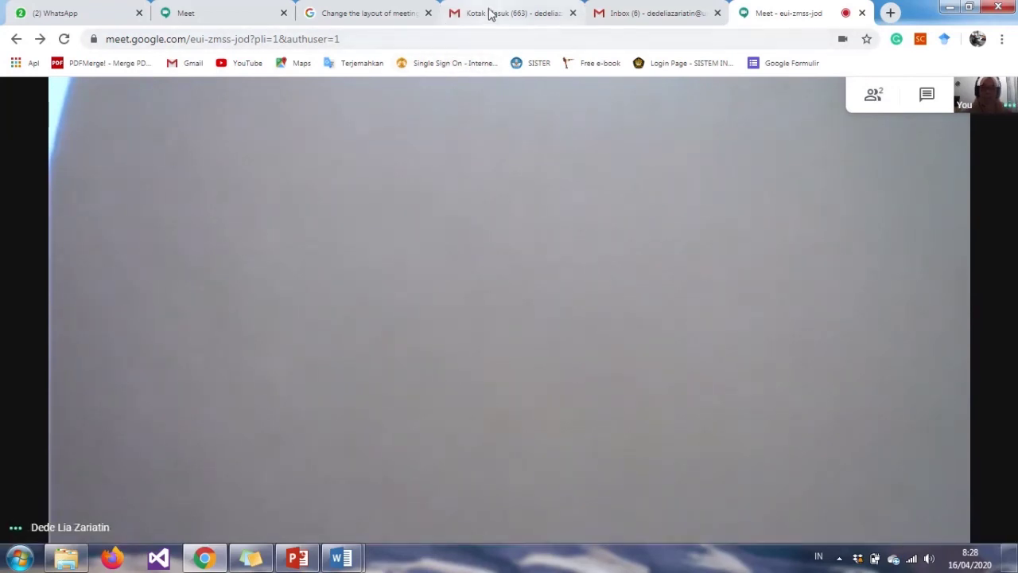
mouse_move(472, 4)
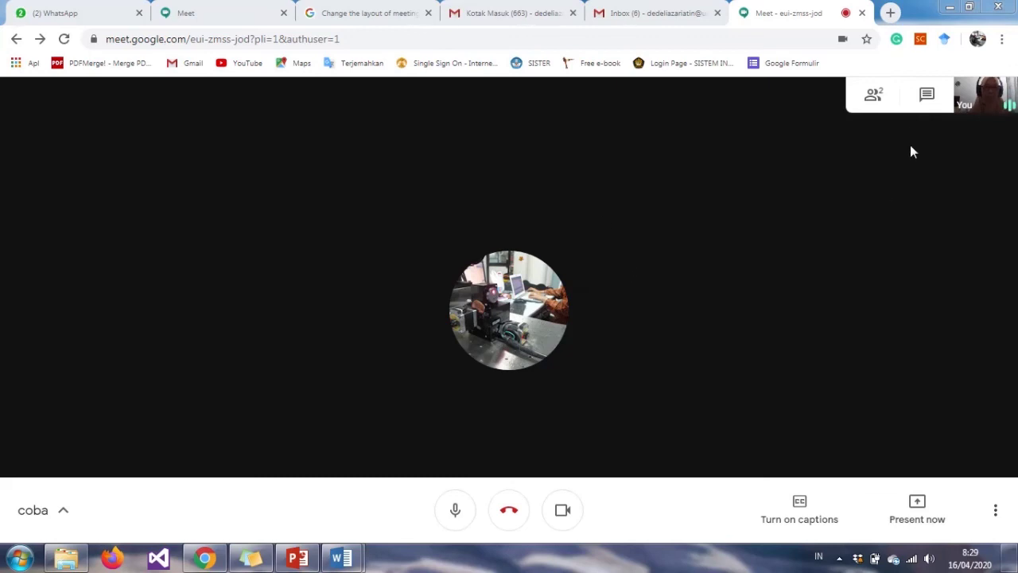
- Open the meeting's participant list, pin the other participant's video and unpin it again
click(877, 96)
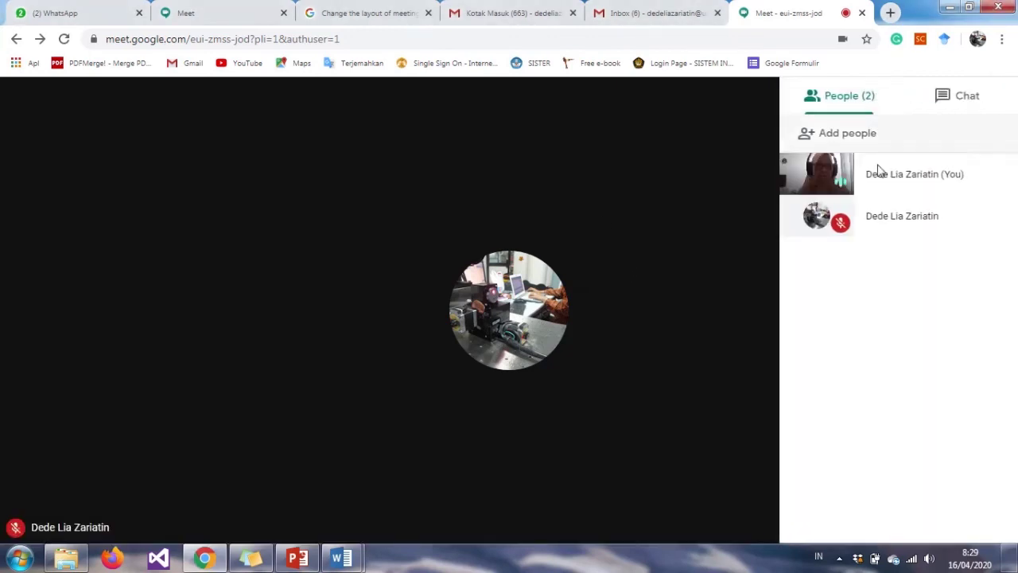
click(842, 227)
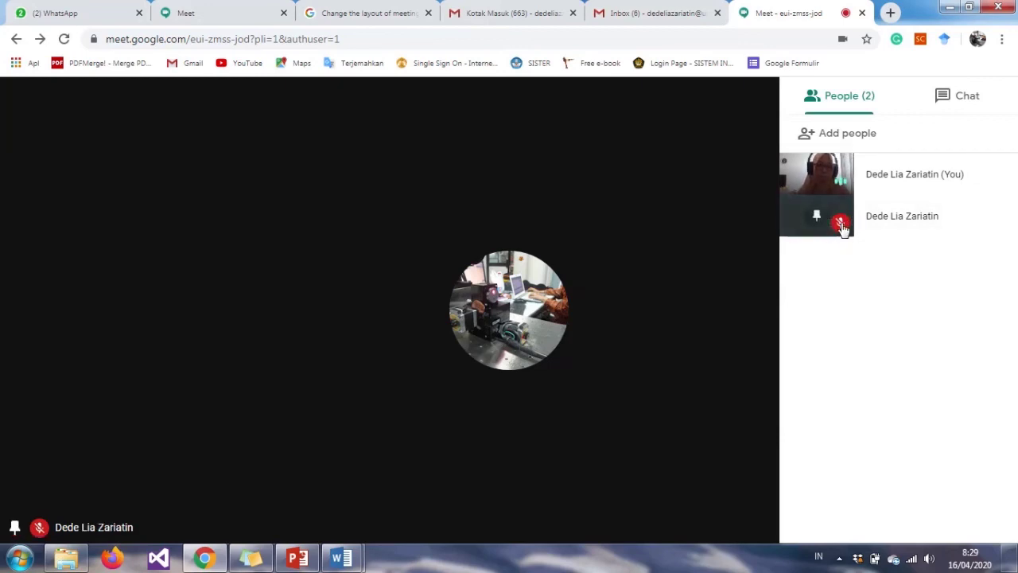
click(841, 227)
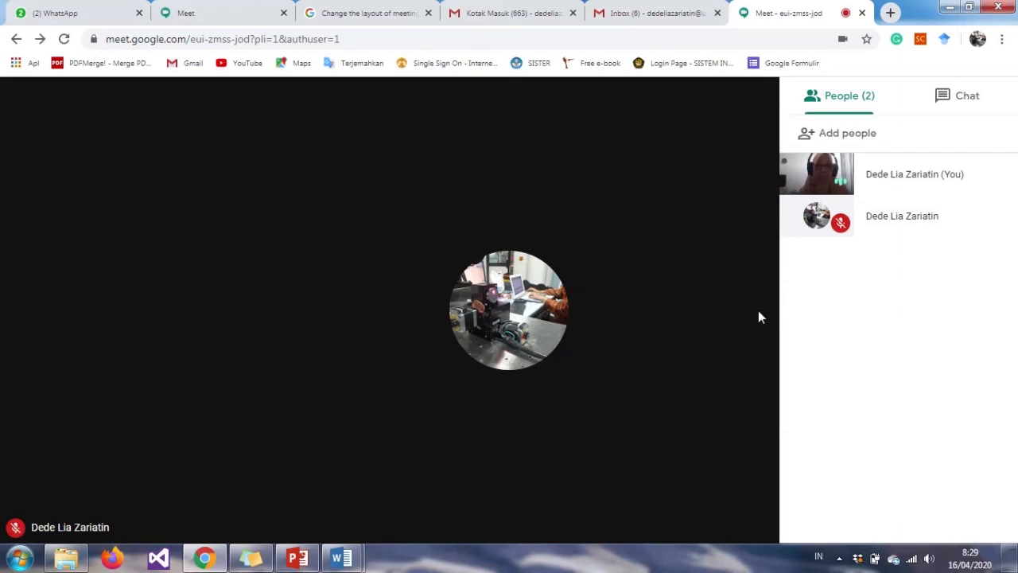
- Display the coba meeting in full screen
key(F11)
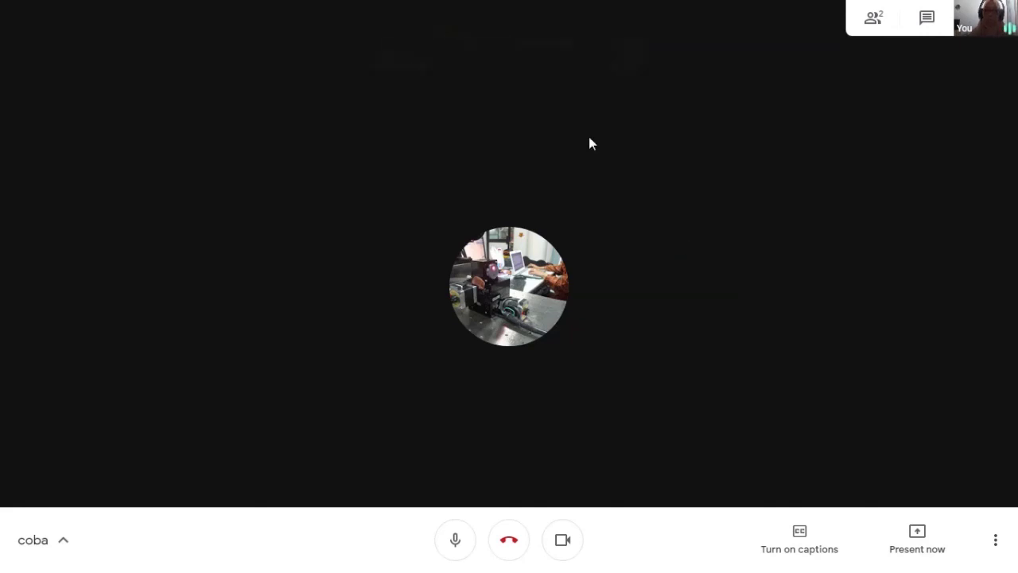
key(F11)
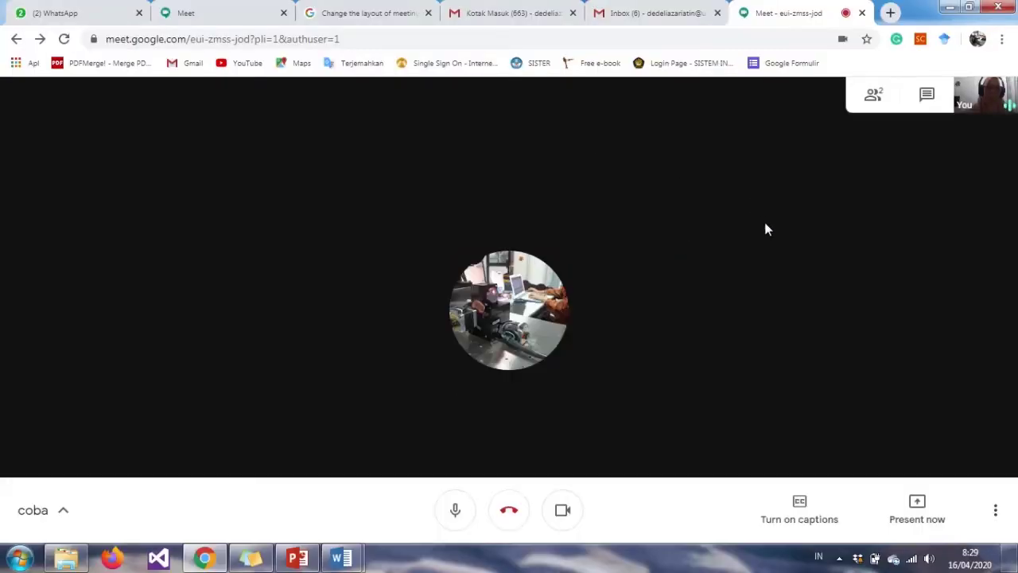
click(994, 510)
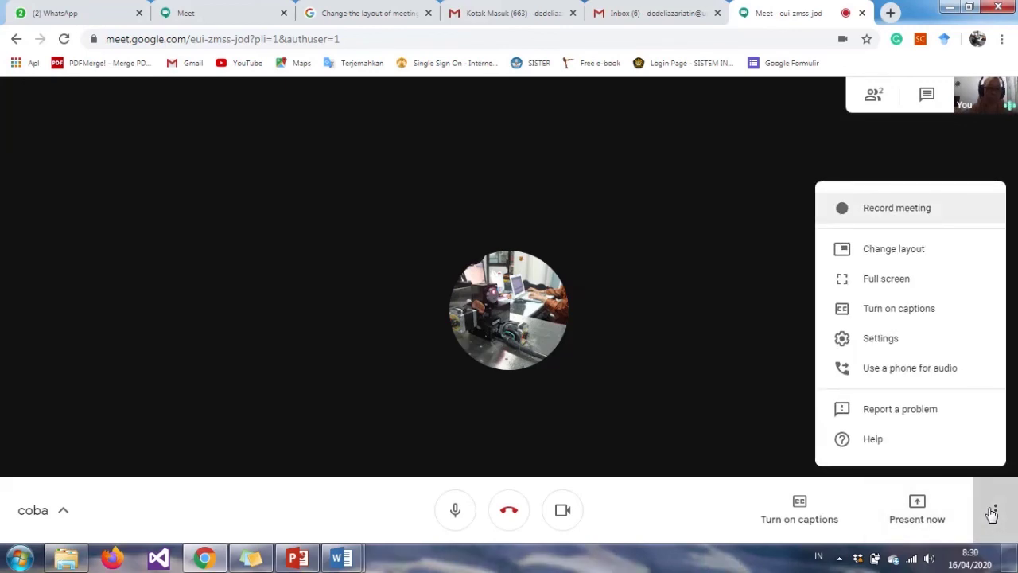
click(903, 280)
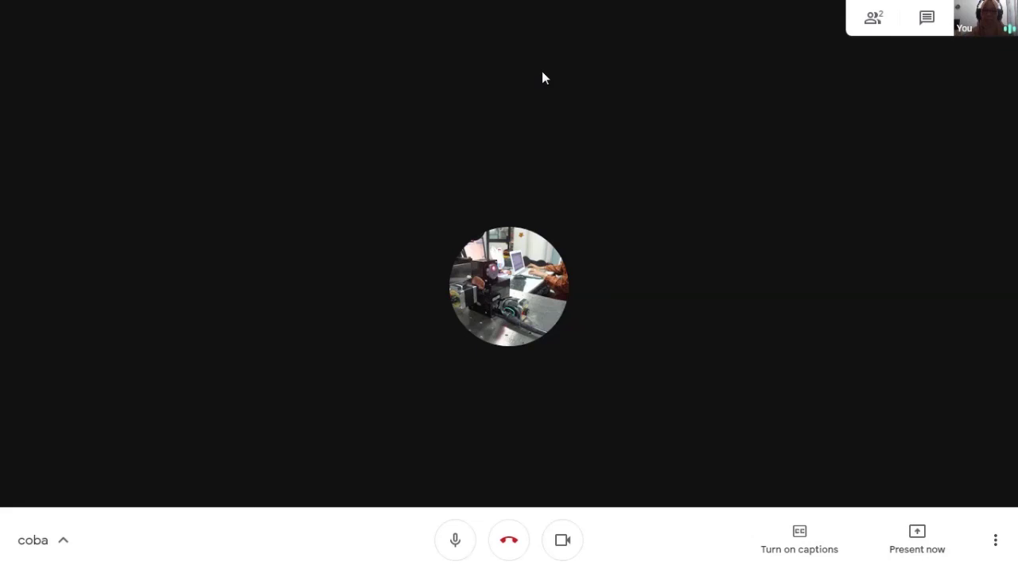
mouse_move(502, 8)
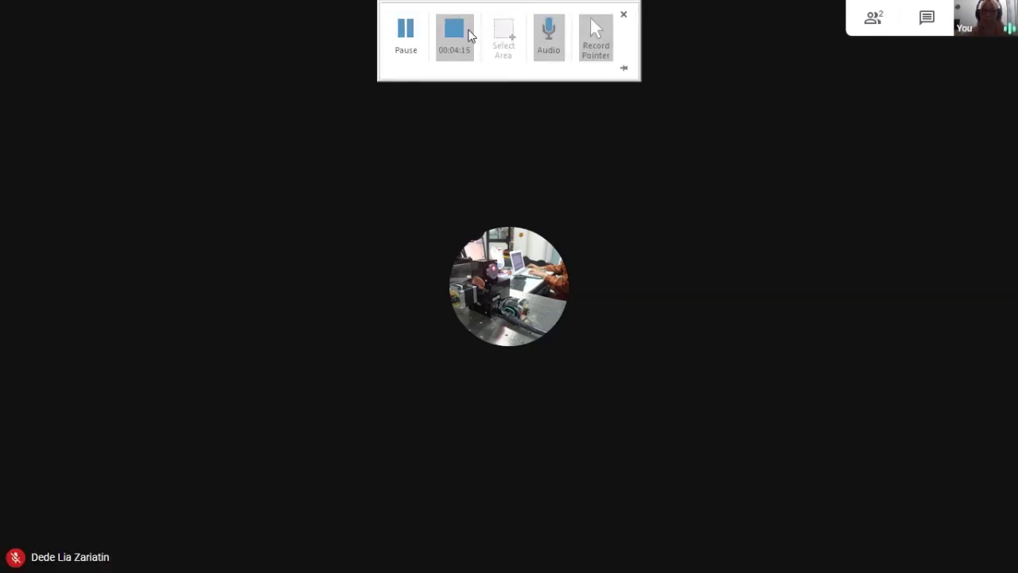
click(454, 33)
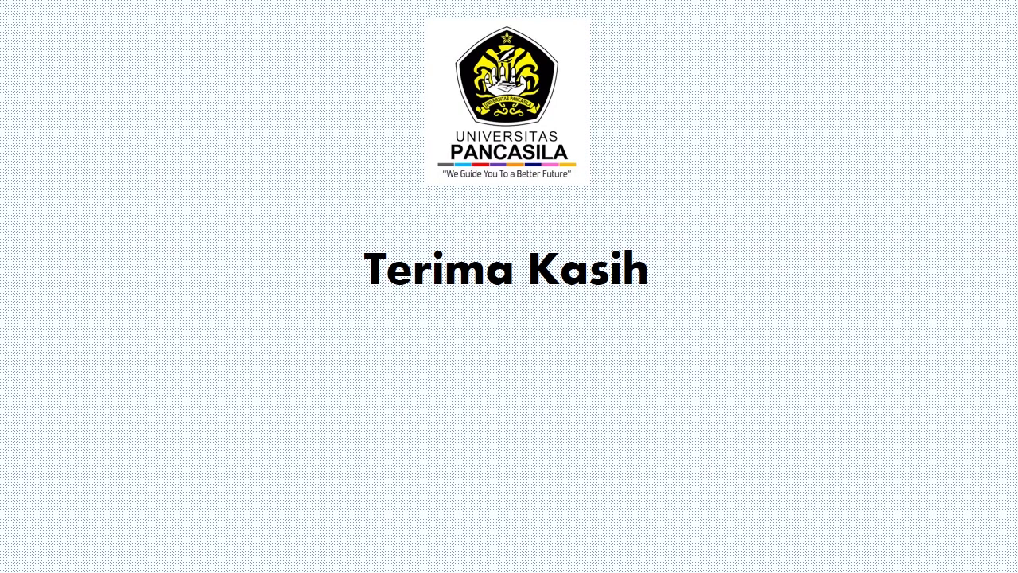